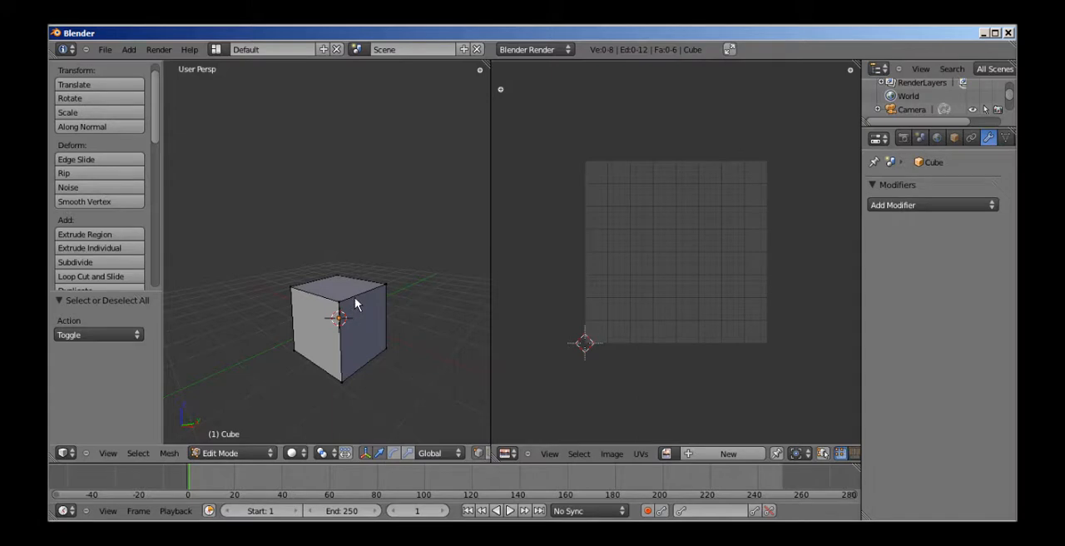
{"action": "key", "text": "ctrl+Tab"}
{"action": "left_click", "coordinate": [214, 453]}
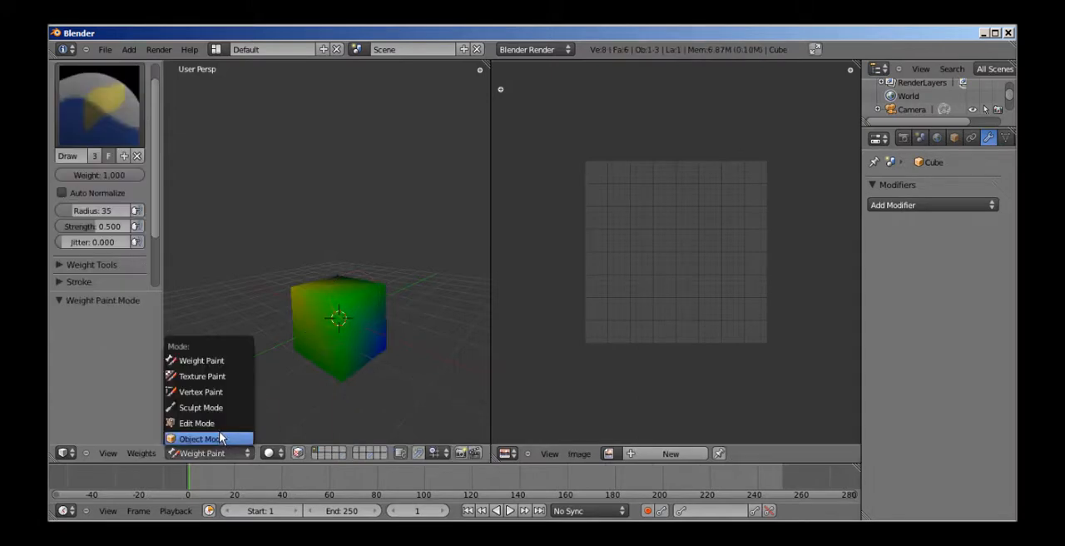
{"action": "left_click", "coordinate": [208, 424]}
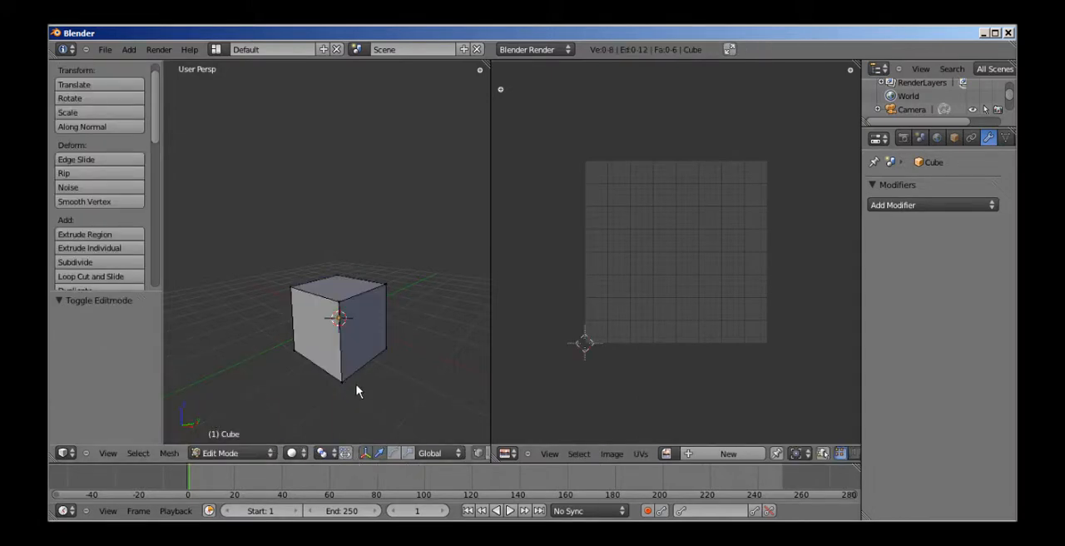
{"action": "middle_click_drag", "start_coordinate": [344, 286], "coordinate": [404, 324]}
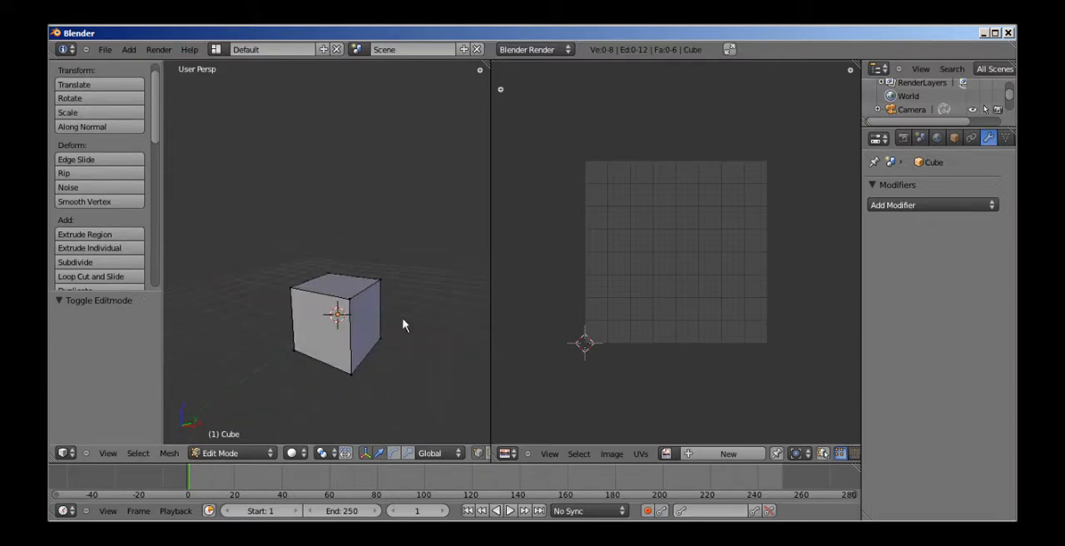
Open the image green_die.png from W:\3DAnimation\Tutorials\Images in the UV/Image Editor.
{"action": "left_click", "coordinate": [614, 456]}
{"action": "left_click", "coordinate": [616, 426]}
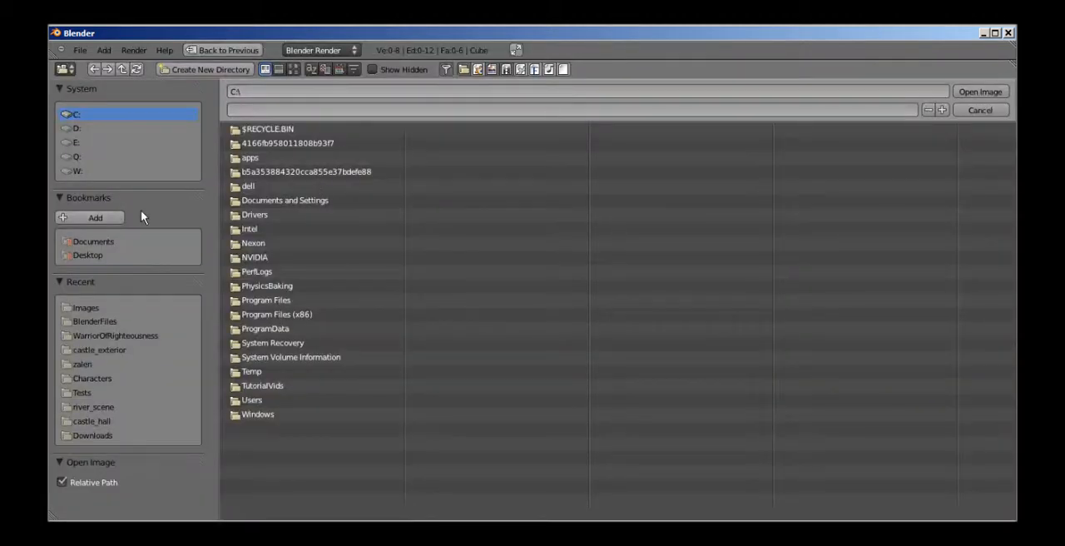
{"action": "left_click", "coordinate": [120, 169]}
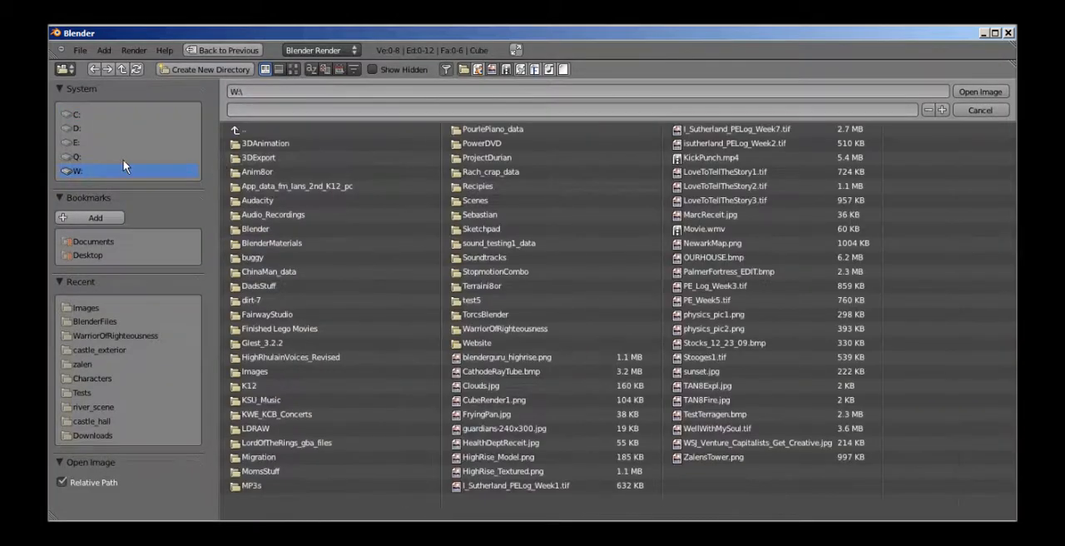
{"action": "left_click", "coordinate": [295, 144]}
{"action": "left_click", "coordinate": [266, 272]}
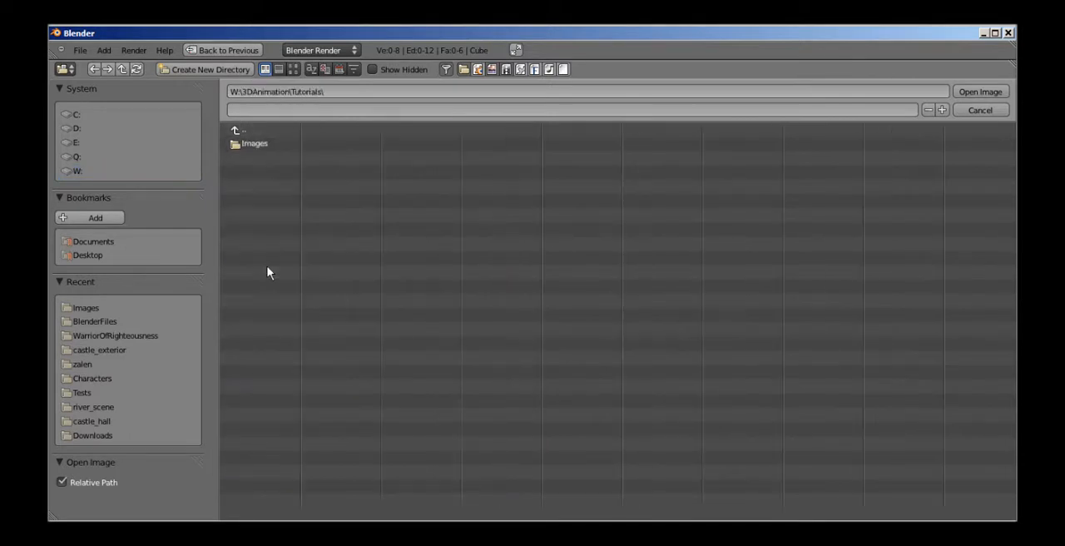
{"action": "left_click", "coordinate": [269, 146]}
{"action": "left_click", "coordinate": [285, 144]}
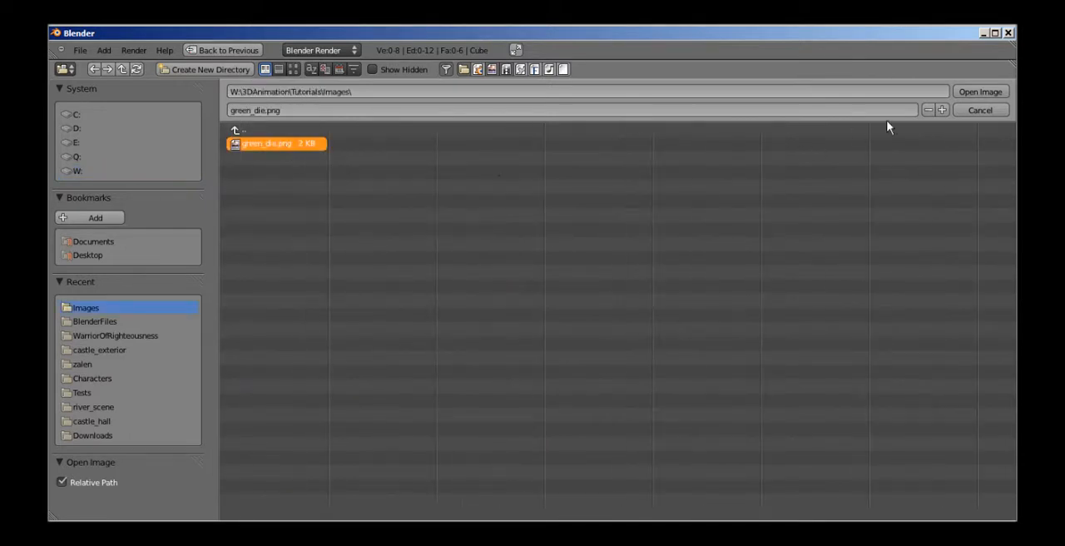
{"action": "left_click", "coordinate": [981, 92]}
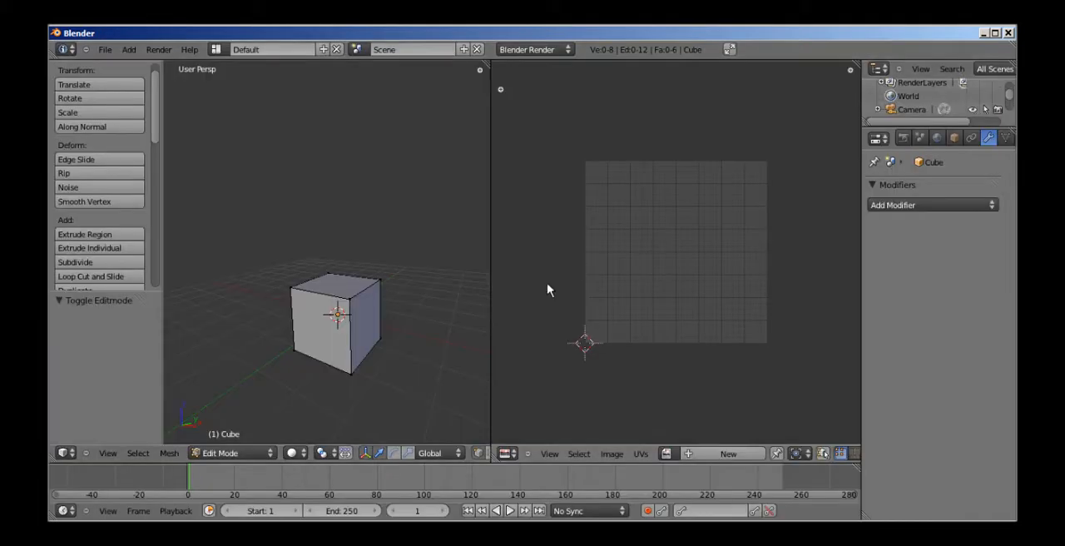
Select the entire cube mesh and assign green_die.png to its faces in the UV/Image Editor.
{"action": "left_click", "coordinate": [666, 453]}
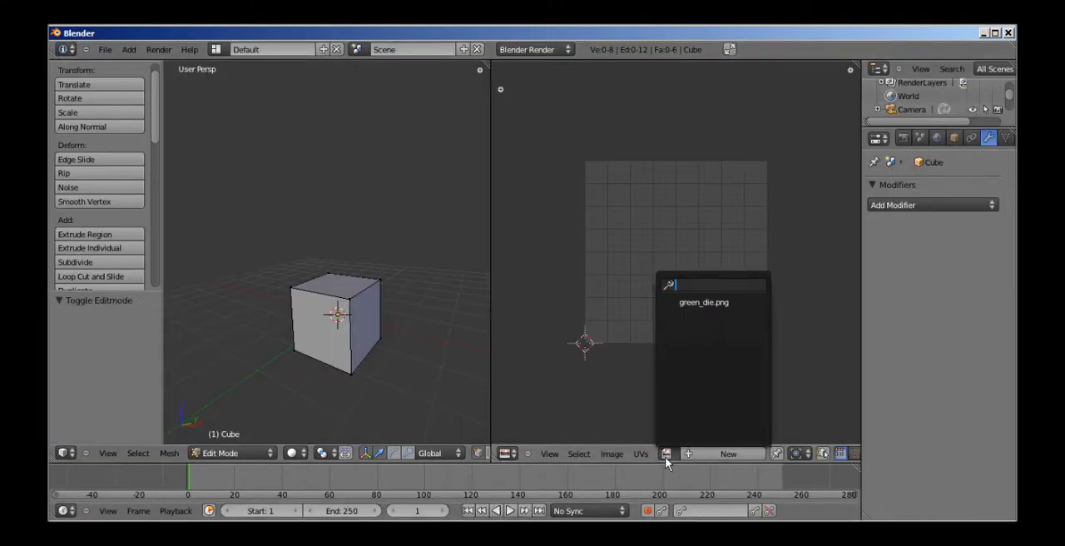
{"action": "left_click", "coordinate": [705, 303]}
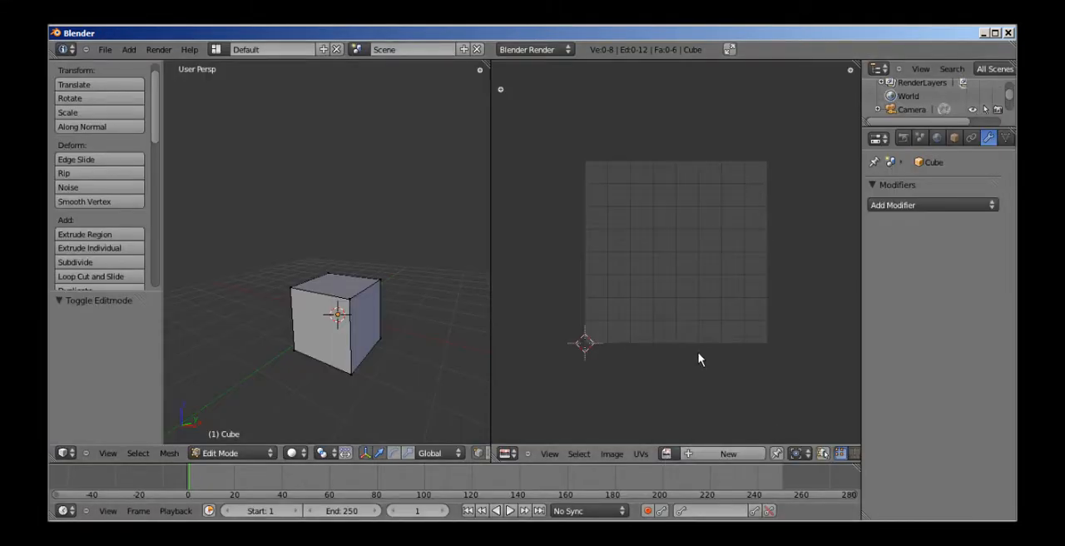
{"action": "key", "text": "a"}
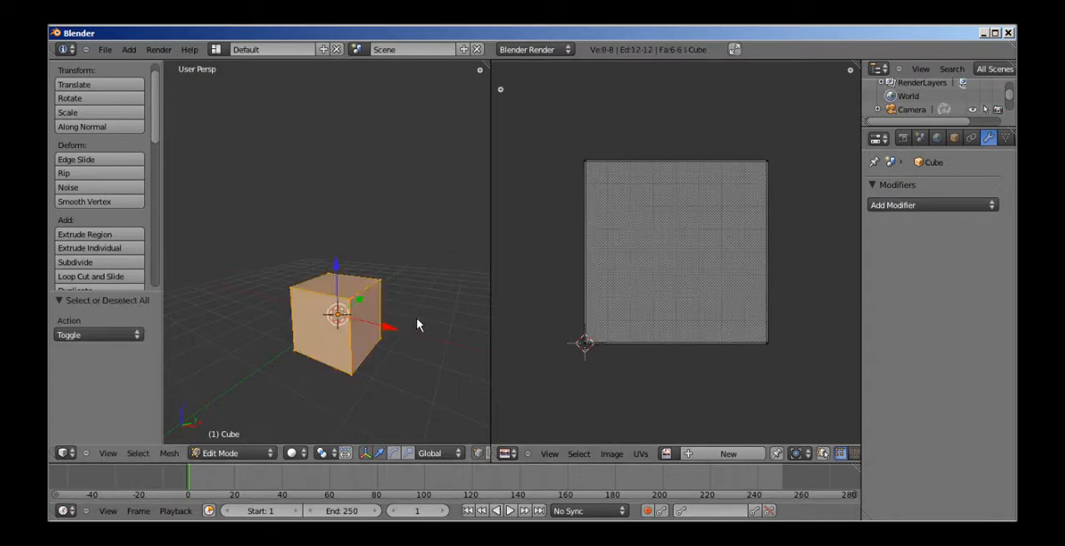
{"action": "left_click", "coordinate": [641, 453]}
{"action": "left_click", "coordinate": [667, 454]}
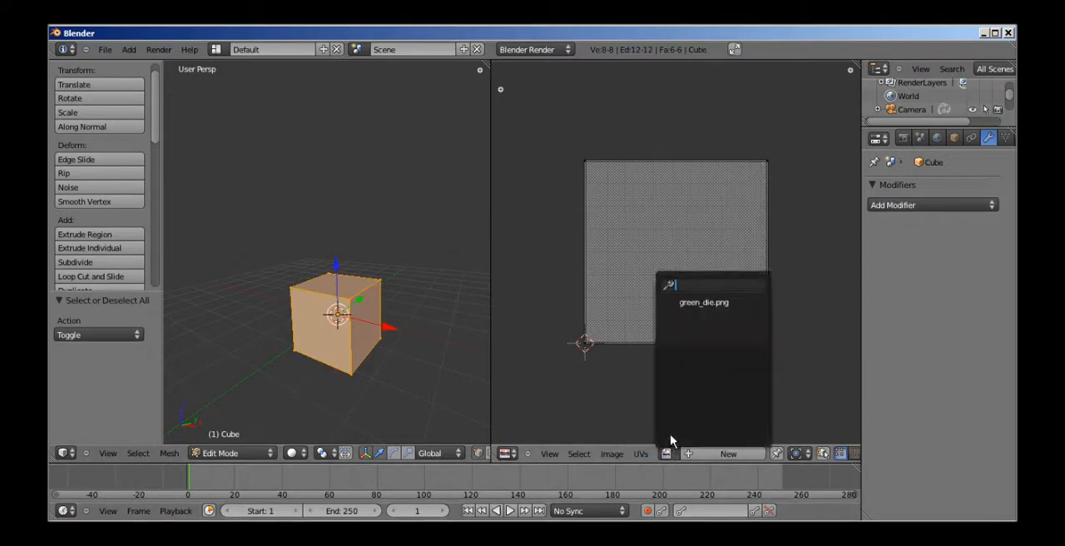
{"action": "left_click", "coordinate": [687, 306]}
{"action": "scroll", "coordinate": [754, 265], "scroll_direction": "down", "scroll_amount": 2}
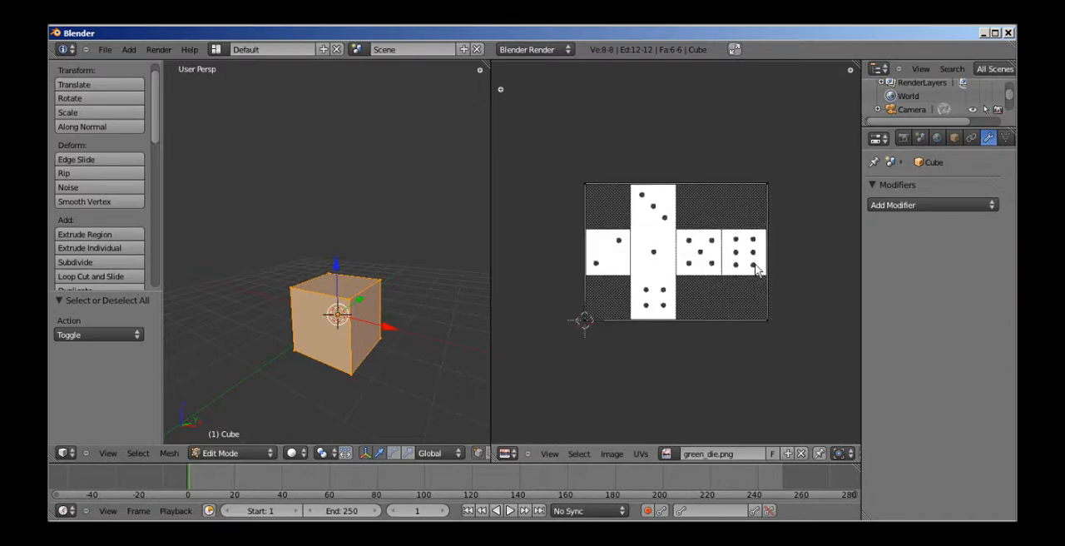
{"action": "scroll", "coordinate": [704, 278], "scroll_direction": "up", "scroll_amount": 3}
{"action": "scroll", "coordinate": [734, 282], "scroll_direction": "down", "scroll_amount": 1}
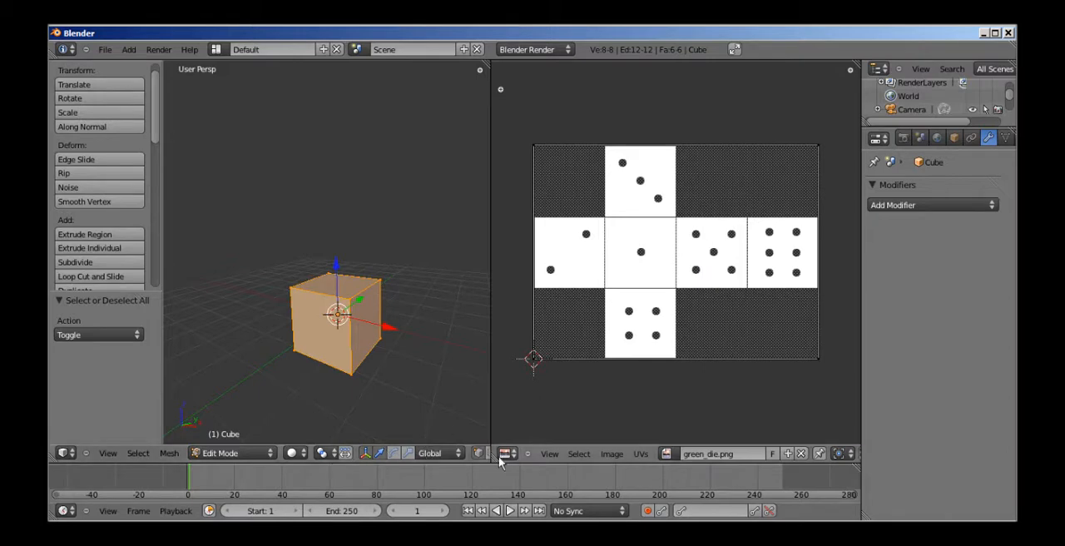
Set the mesh selection mode to edges and deselect the whole cube.
{"action": "scroll", "coordinate": [451, 456], "scroll_direction": "down", "scroll_amount": 1}
{"action": "scroll", "coordinate": [446, 458], "scroll_direction": "down", "scroll_amount": 4}
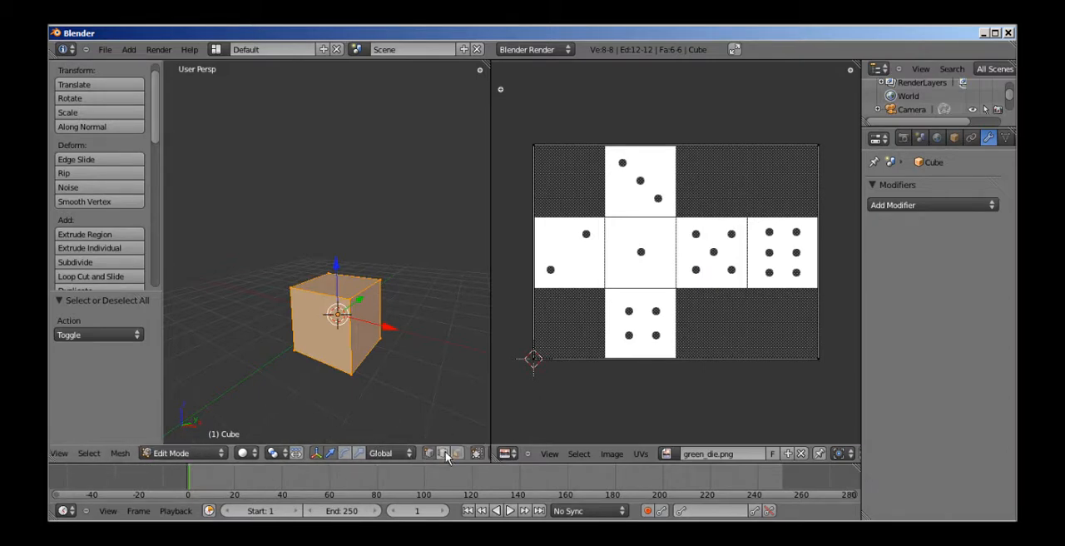
{"action": "left_click", "coordinate": [444, 454]}
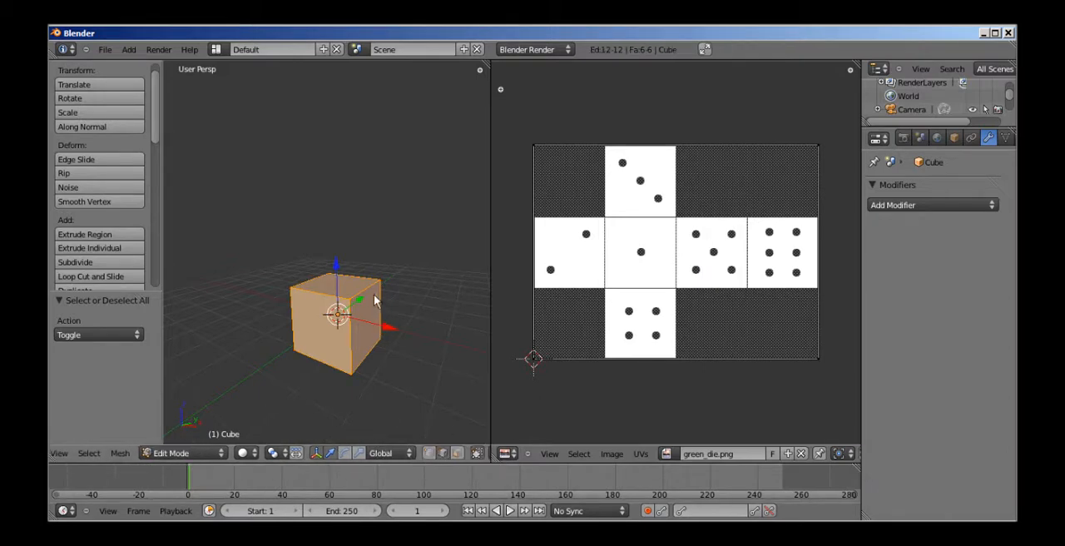
{"action": "key", "text": "a"}
Try selecting a top edge and single corner vertices of the cube, finishing back in edge selection mode.
{"action": "right_click", "coordinate": [314, 289]}
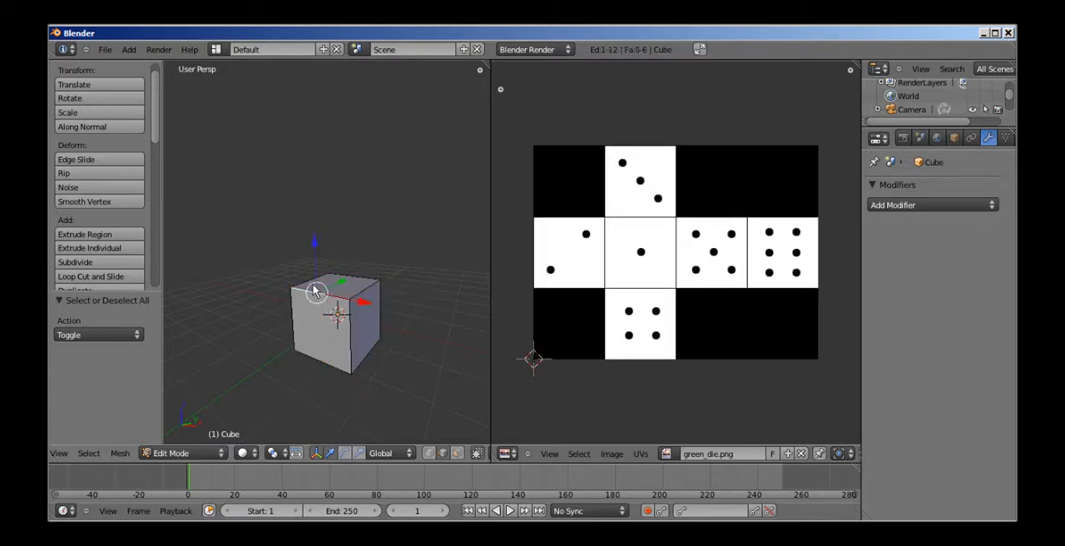
{"action": "left_click", "coordinate": [428, 454]}
{"action": "right_click", "coordinate": [352, 304]}
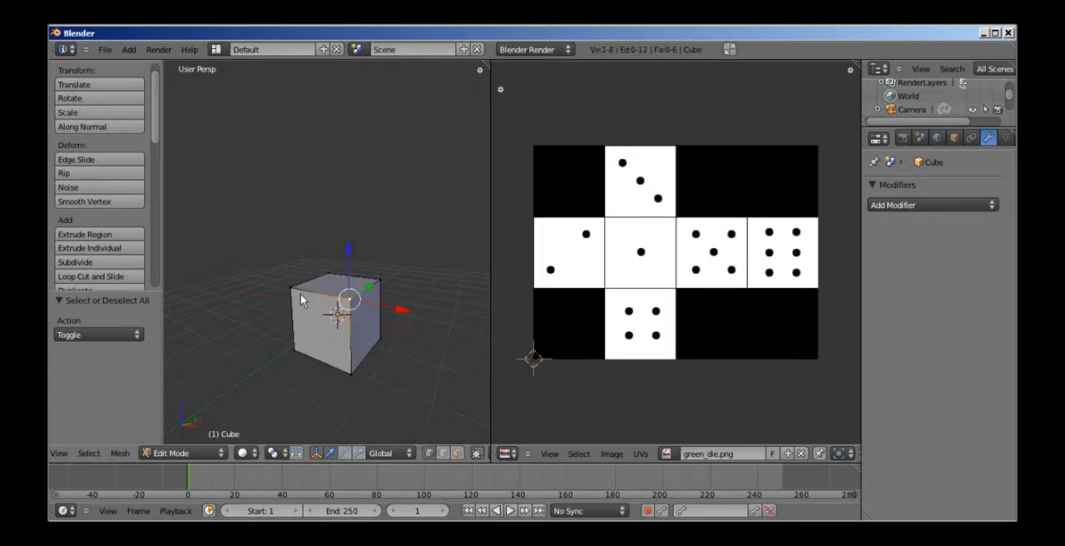
{"action": "right_click", "coordinate": [300, 294]}
{"action": "left_click", "coordinate": [444, 453]}
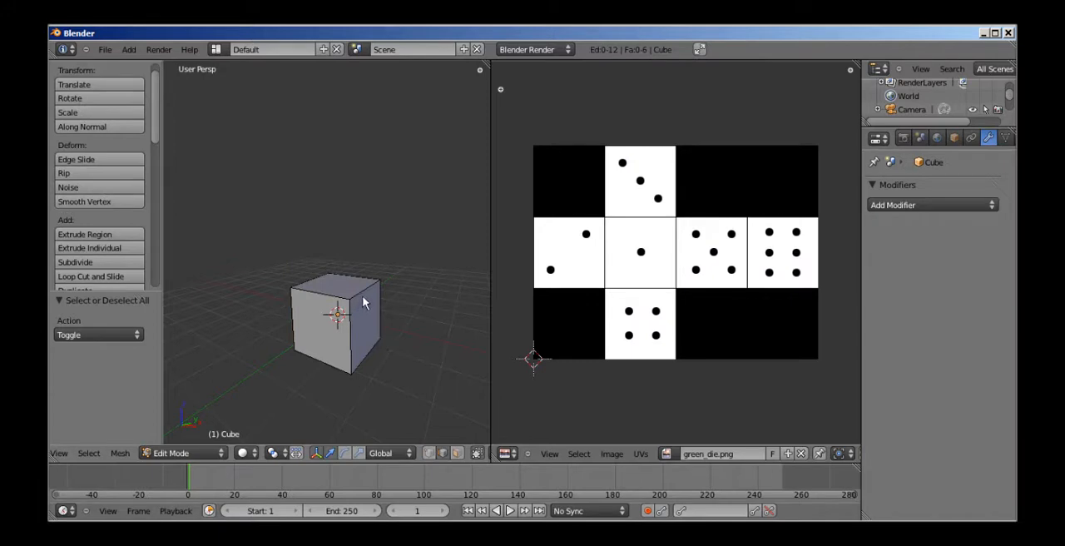
Switch the 3D view to orthographic projection and frame the cube closely beside the die image.
{"action": "right_click", "coordinate": [363, 302]}
{"action": "middle_click_drag", "start_coordinate": [363, 303], "coordinate": [370, 275]}
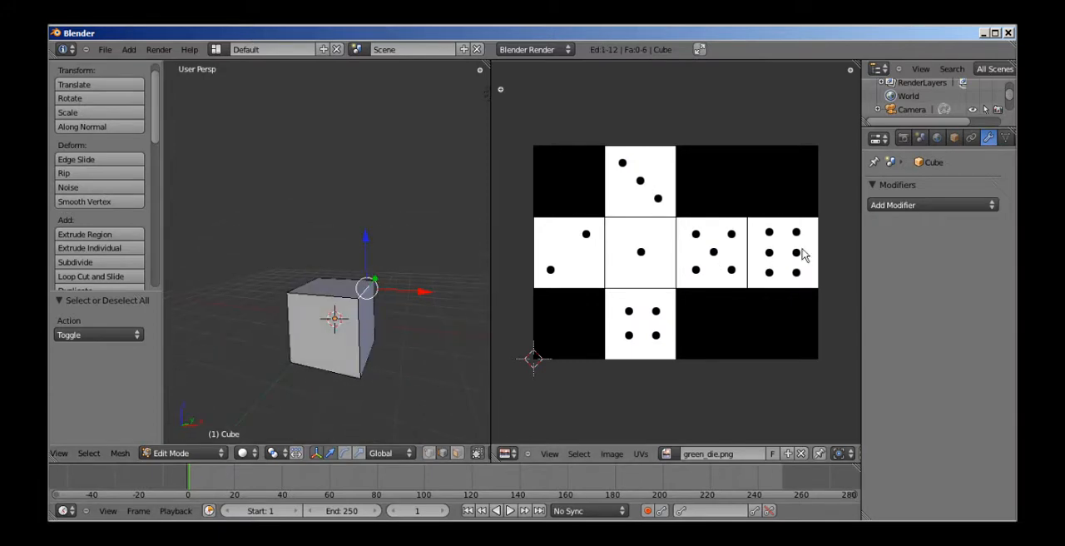
{"action": "scroll", "coordinate": [347, 340], "scroll_direction": "up", "scroll_amount": 11}
{"action": "scroll", "coordinate": [388, 332], "scroll_direction": "down", "scroll_amount": 8}
{"action": "mouse_move", "coordinate": [385, 346]}
{"action": "middle_mouse_down", "text": "shift"}
{"action": "mouse_move", "coordinate": [385, 327]}
{"action": "mouse_move", "coordinate": [394, 338]}
{"action": "middle_mouse_up", "text": "shift"}
{"action": "key", "text": "KP_5"}
{"action": "scroll", "coordinate": [398, 312], "scroll_direction": "up", "scroll_amount": 8}
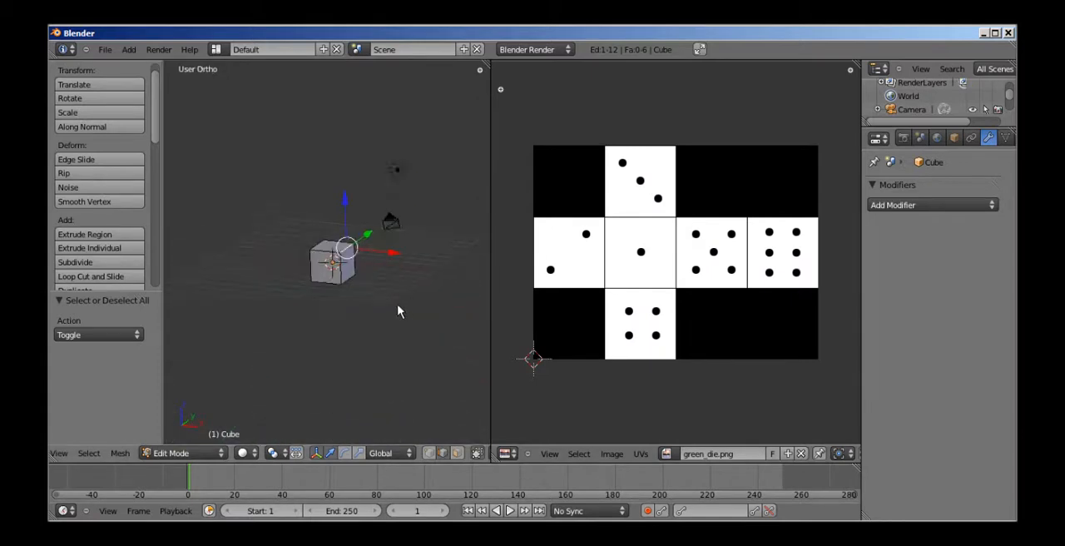
{"action": "middle_click_drag", "start_coordinate": [368, 262], "coordinate": [289, 241], "text": "shift"}
{"action": "middle_click_drag", "start_coordinate": [376, 228], "coordinate": [404, 280]}
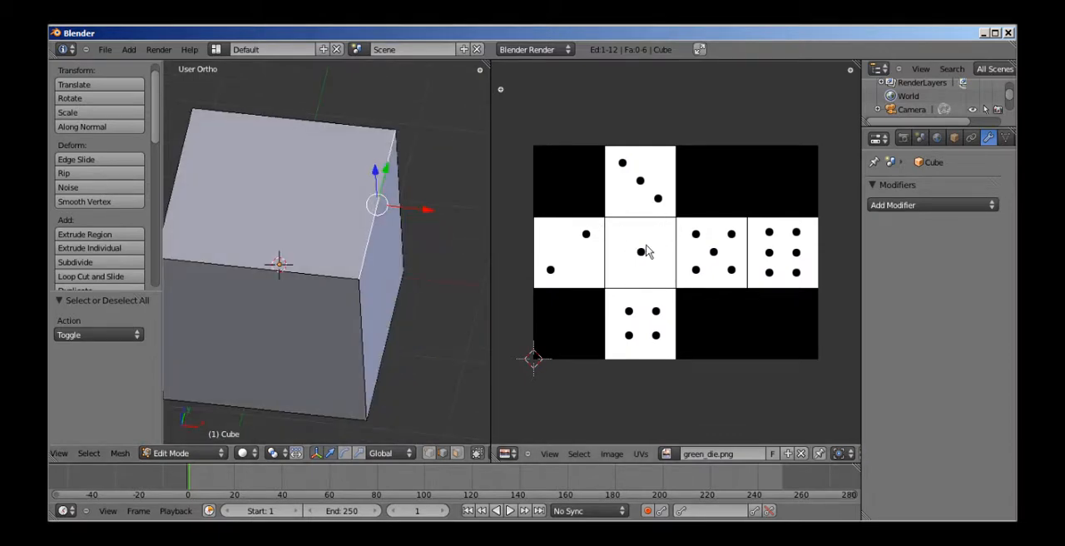
{"action": "scroll", "coordinate": [466, 308], "scroll_direction": "down", "scroll_amount": 5}
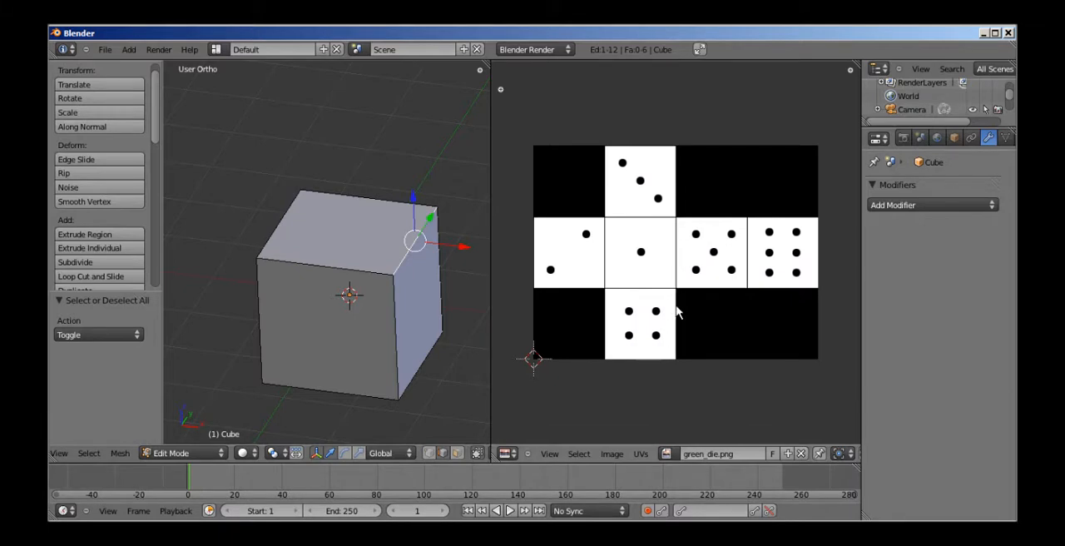
{"action": "middle_click_drag", "start_coordinate": [467, 266], "coordinate": [431, 268]}
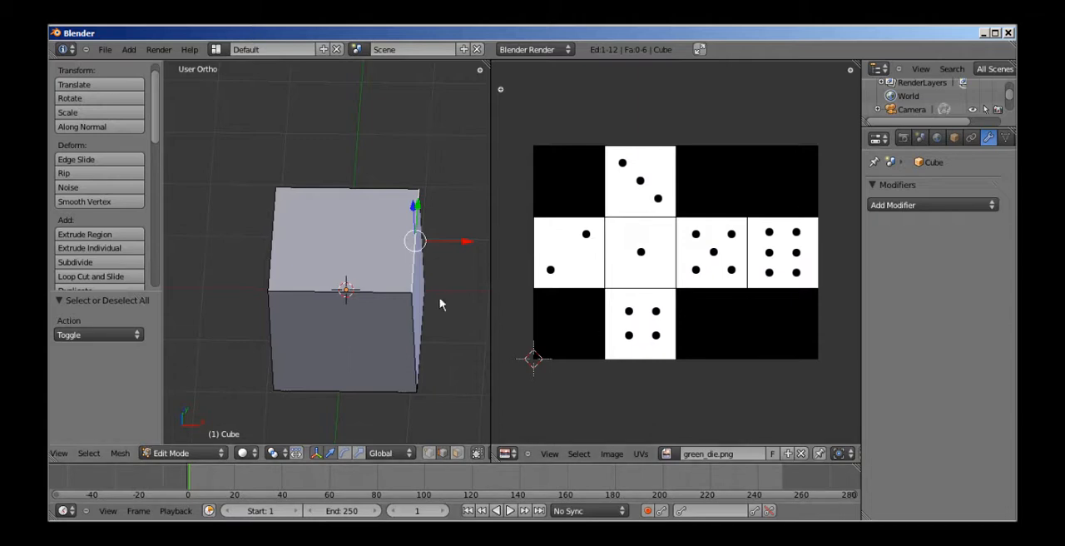
Select the cube's four vertical edges together.
{"action": "right_click", "coordinate": [389, 294]}
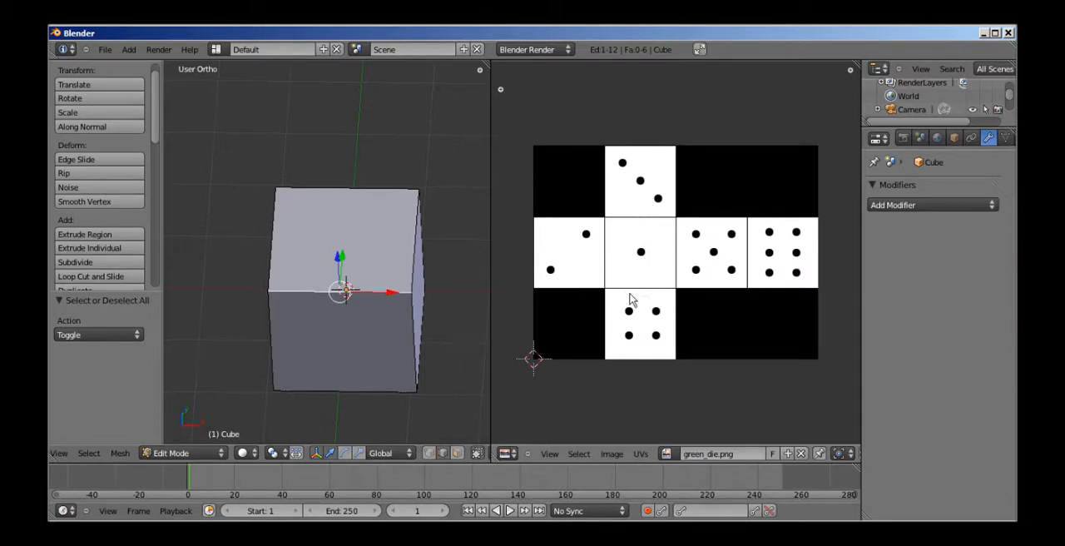
{"action": "right_click", "coordinate": [414, 317]}
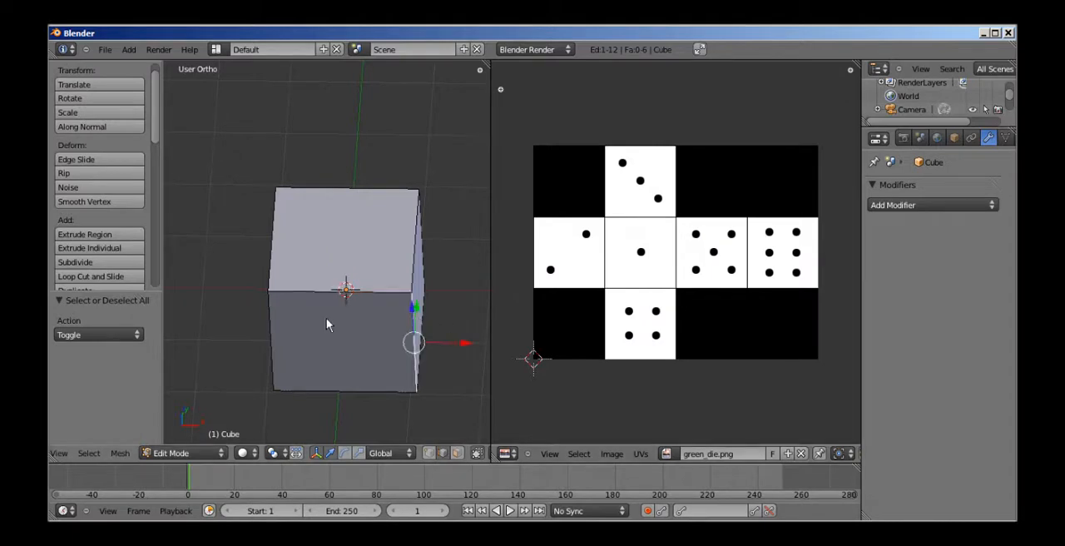
{"action": "right_click", "coordinate": [269, 323], "text": "shift"}
{"action": "middle_click_drag", "start_coordinate": [260, 306], "coordinate": [336, 301]}
{"action": "right_click", "coordinate": [202, 283], "text": "shift"}
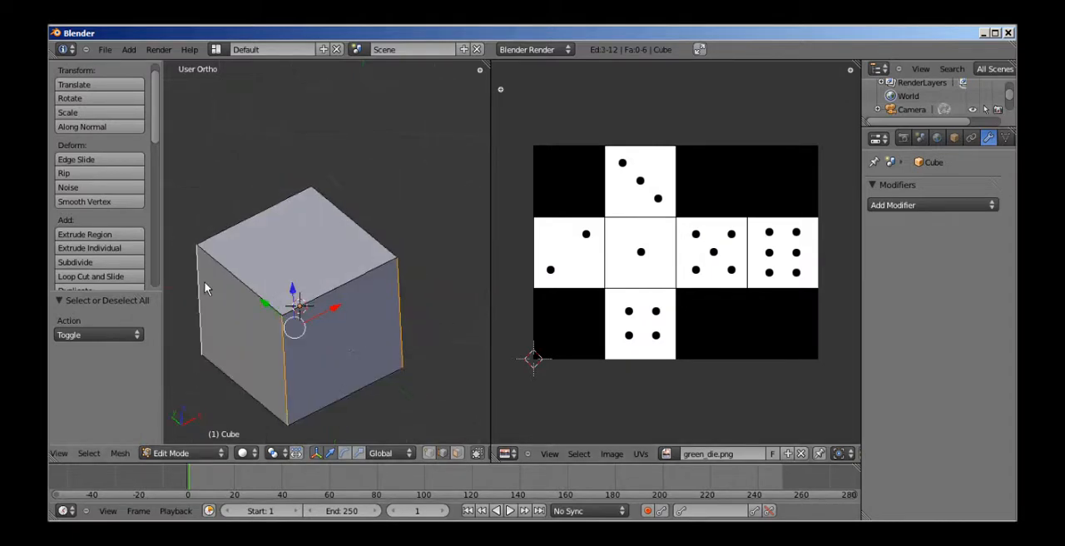
{"action": "mouse_move", "coordinate": [265, 321]}
{"action": "middle_mouse_down"}
{"action": "mouse_move", "coordinate": [274, 294]}
{"action": "mouse_move", "coordinate": [277, 332]}
{"action": "middle_mouse_up"}
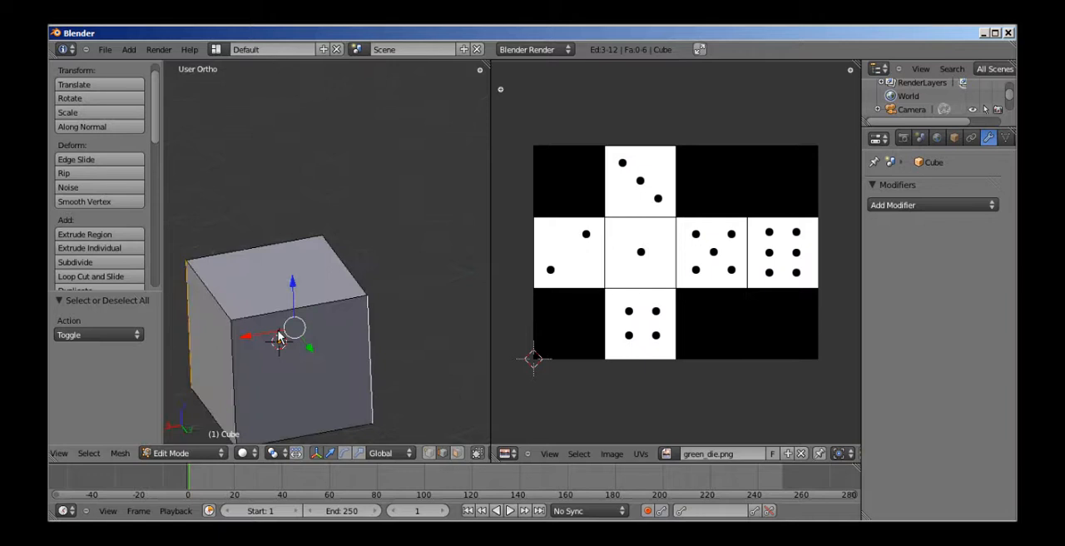
{"action": "right_click", "coordinate": [234, 346], "text": "shift"}
Add the cube's bottom edges on the front, back and positive X sides to the edge selection.
{"action": "middle_click_drag", "start_coordinate": [343, 310], "coordinate": [372, 288], "text": "shift"}
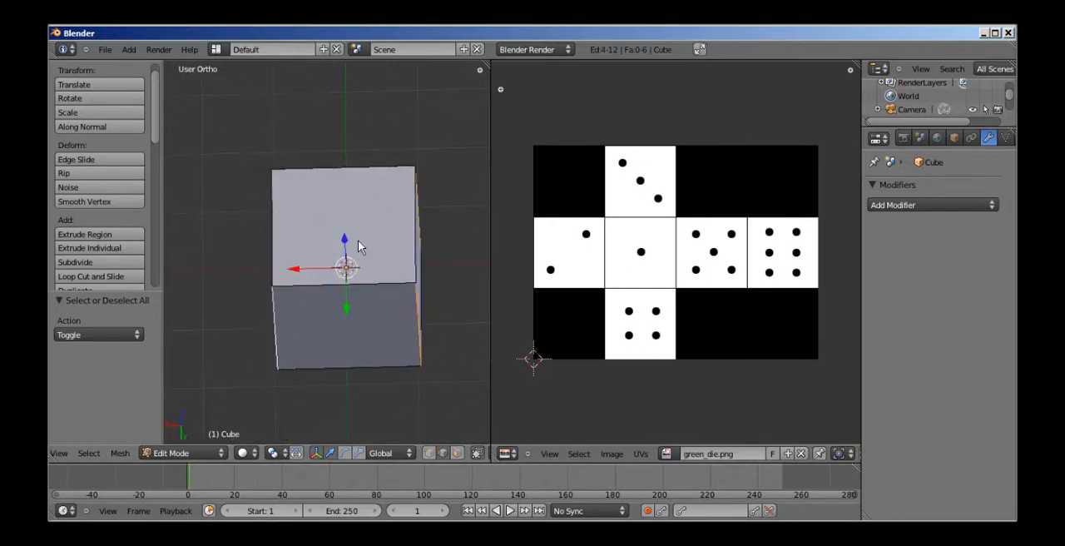
{"action": "middle_click_drag", "start_coordinate": [358, 246], "coordinate": [369, 214]}
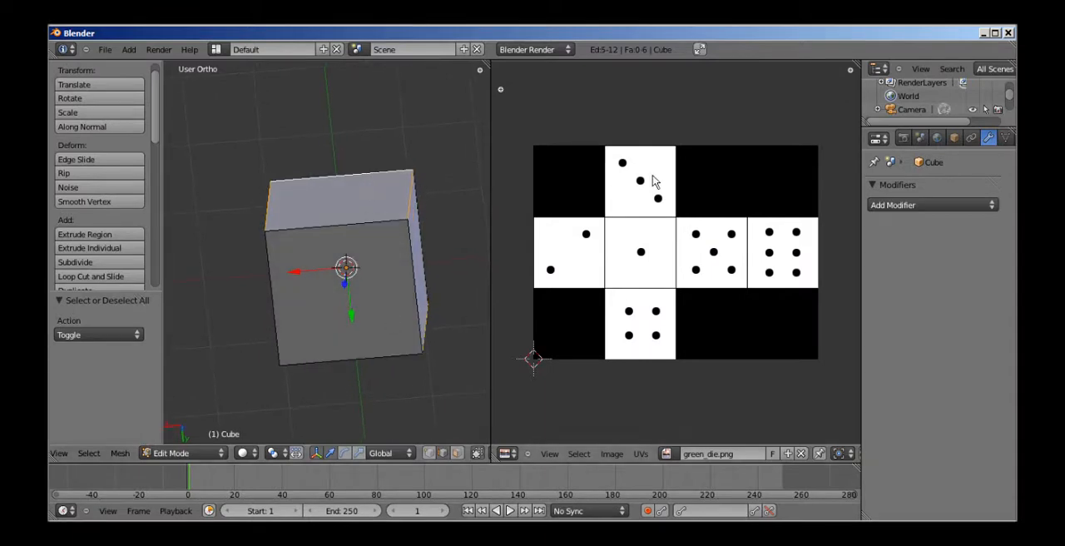
{"action": "right_click", "coordinate": [418, 281], "text": "shift"}
{"action": "middle_click_drag", "start_coordinate": [418, 281], "coordinate": [438, 218]}
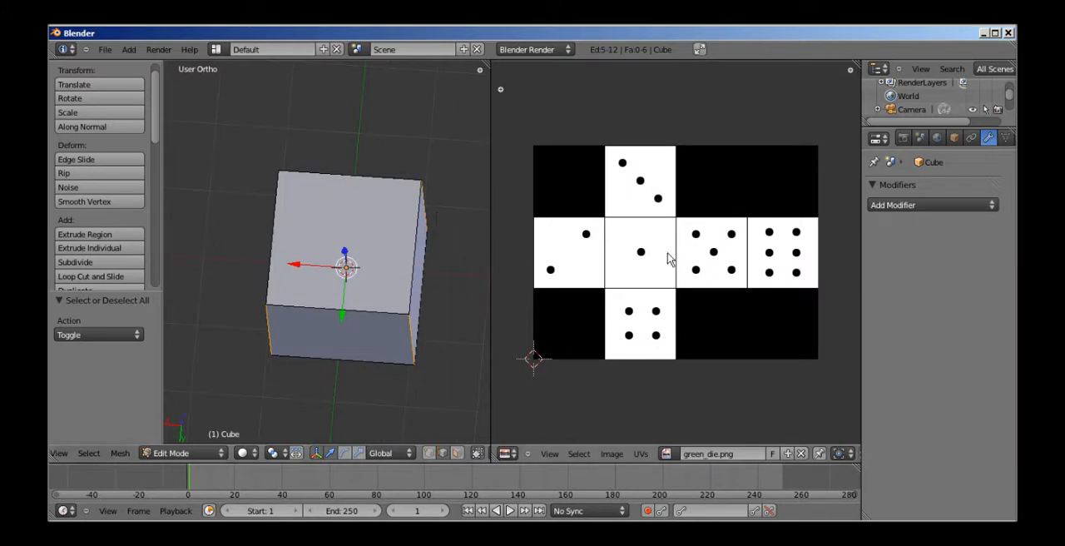
{"action": "right_click", "coordinate": [379, 366], "text": "shift"}
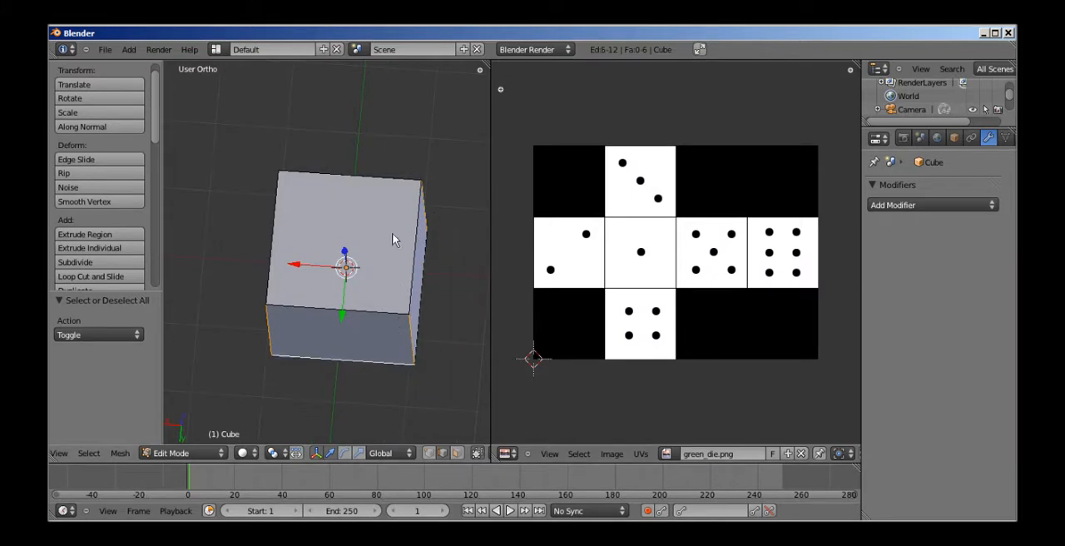
{"action": "middle_click_drag", "start_coordinate": [392, 185], "coordinate": [387, 230]}
{"action": "middle_click_drag", "start_coordinate": [388, 281], "coordinate": [416, 174]}
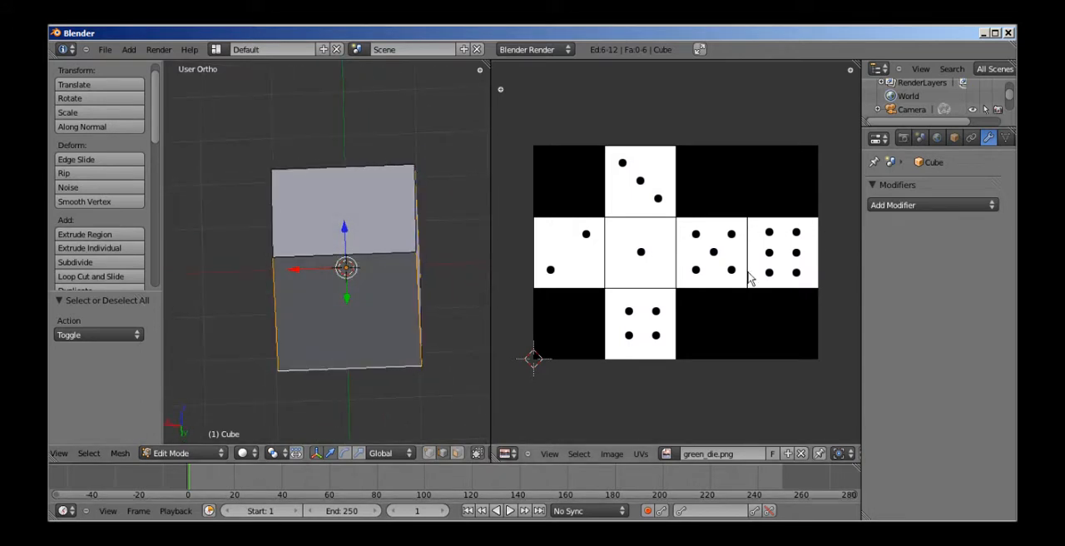
{"action": "middle_click_drag", "start_coordinate": [368, 271], "coordinate": [418, 200]}
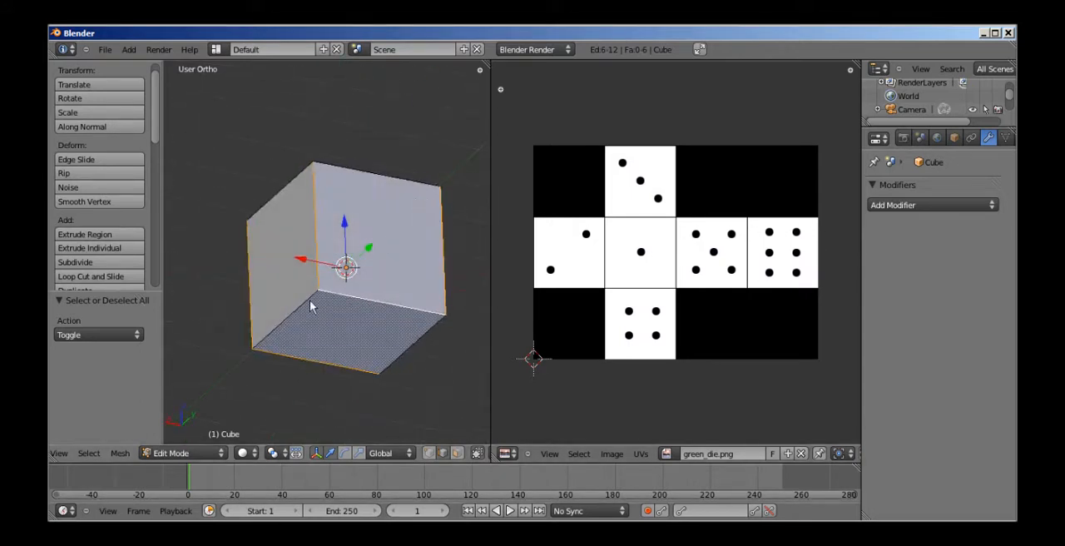
{"action": "middle_click_drag", "start_coordinate": [310, 307], "coordinate": [537, 316]}
{"action": "mouse_move", "coordinate": [341, 274]}
{"action": "middle_mouse_down"}
{"action": "mouse_move", "coordinate": [288, 237]}
{"action": "mouse_move", "coordinate": [280, 261]}
{"action": "mouse_move", "coordinate": [300, 430]}
{"action": "mouse_move", "coordinate": [355, 327]}
{"action": "mouse_move", "coordinate": [368, 249]}
{"action": "mouse_move", "coordinate": [350, 267]}
{"action": "middle_mouse_up"}
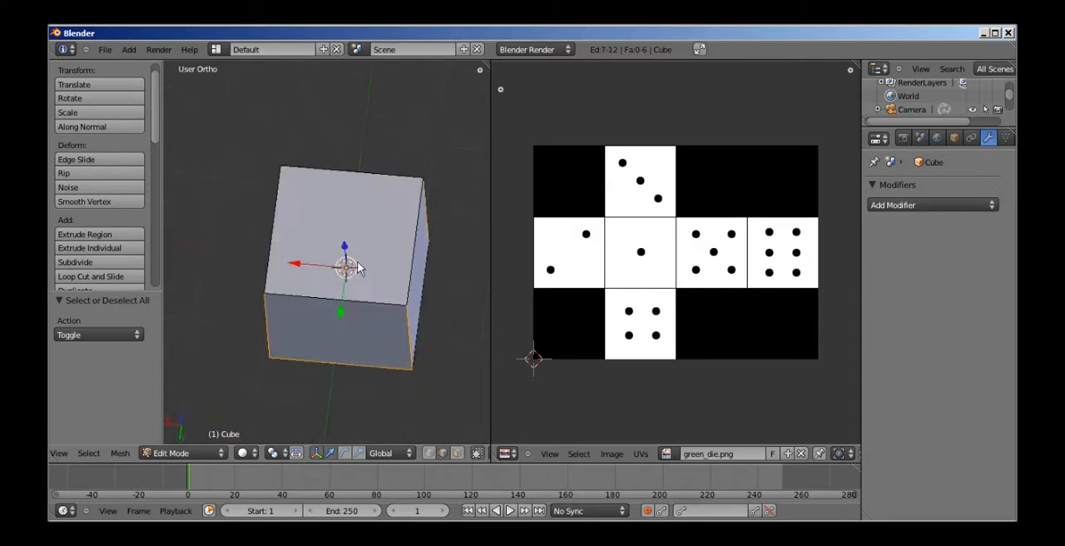
Mark the selected vertical and bottom edges of the cube as seams and clear the selection.
{"action": "key", "text": "ctrl+e"}
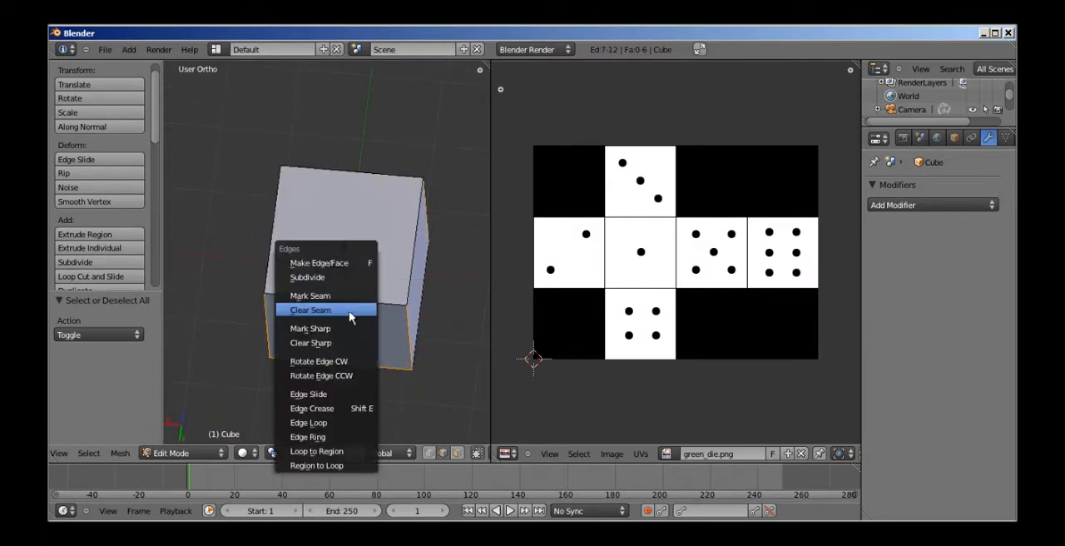
{"action": "left_click", "coordinate": [351, 298]}
{"action": "key", "text": "a"}
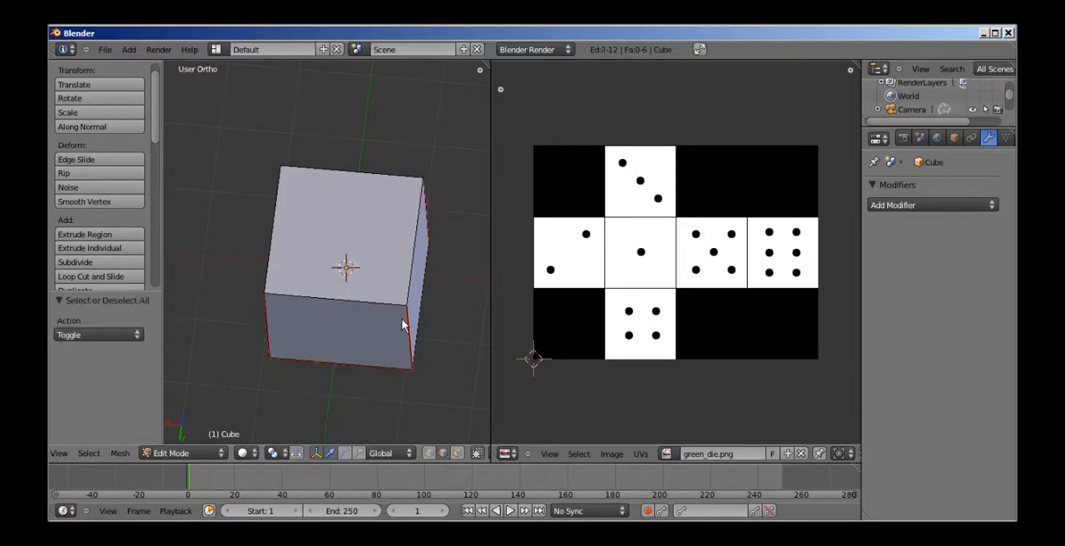
Select the whole cube and unwrap it along its seams with the Unwrap method.
{"action": "key", "text": "a"}
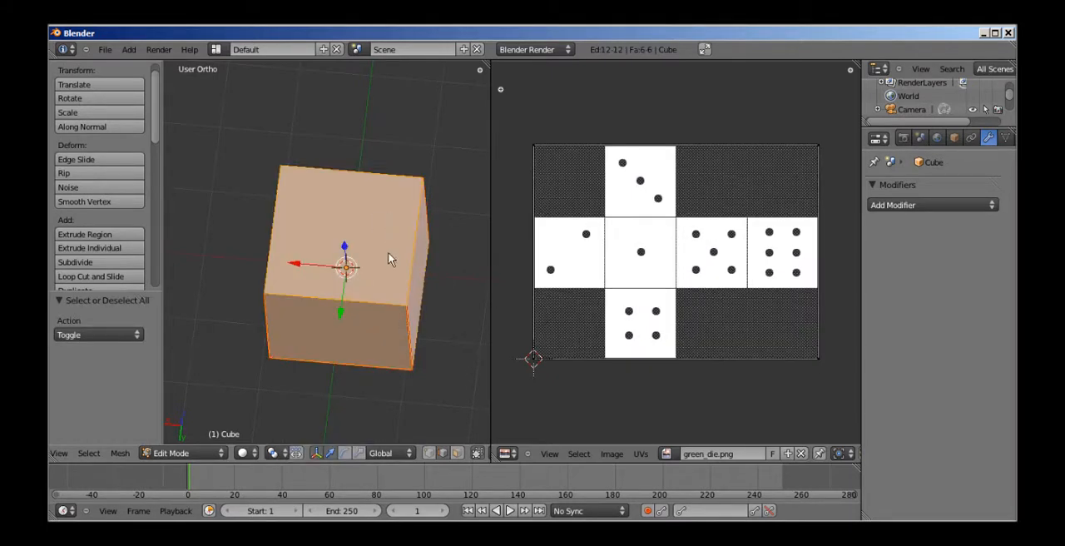
{"action": "key", "text": "u"}
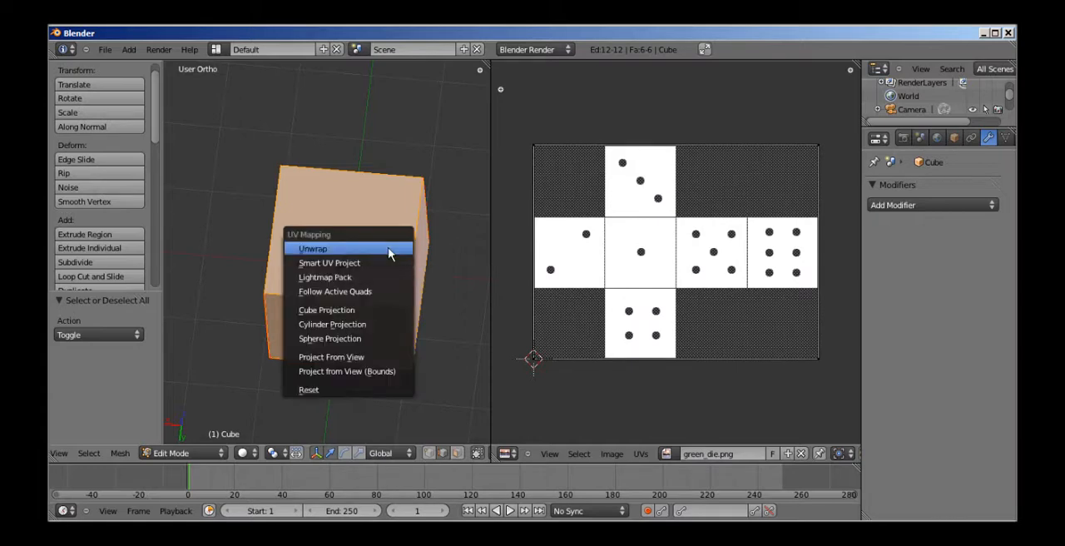
{"action": "left_click", "coordinate": [389, 249]}
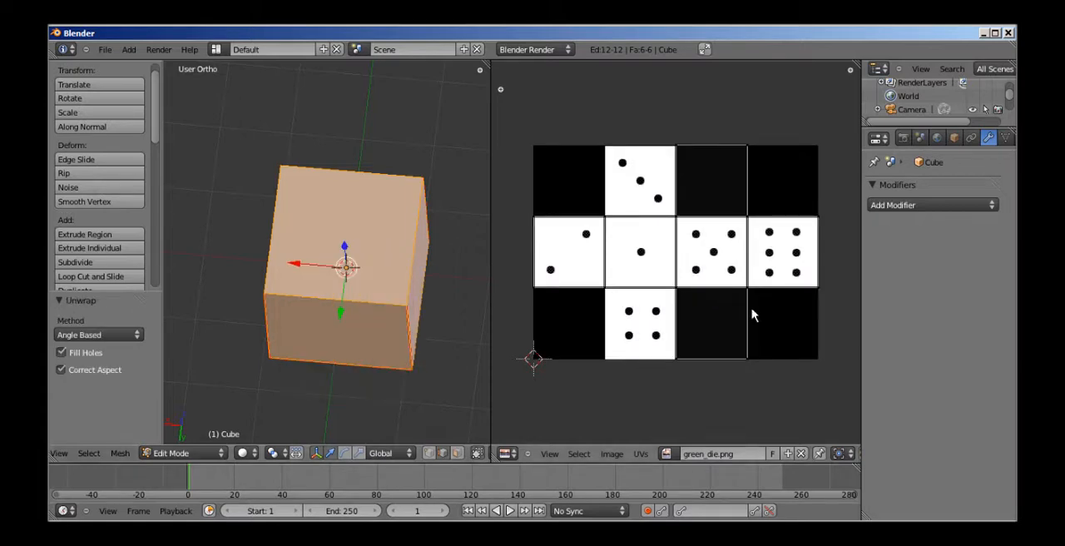
Select the entire linked UV layout and rotate it 180 degrees over the die image.
{"action": "right_click", "coordinate": [753, 284]}
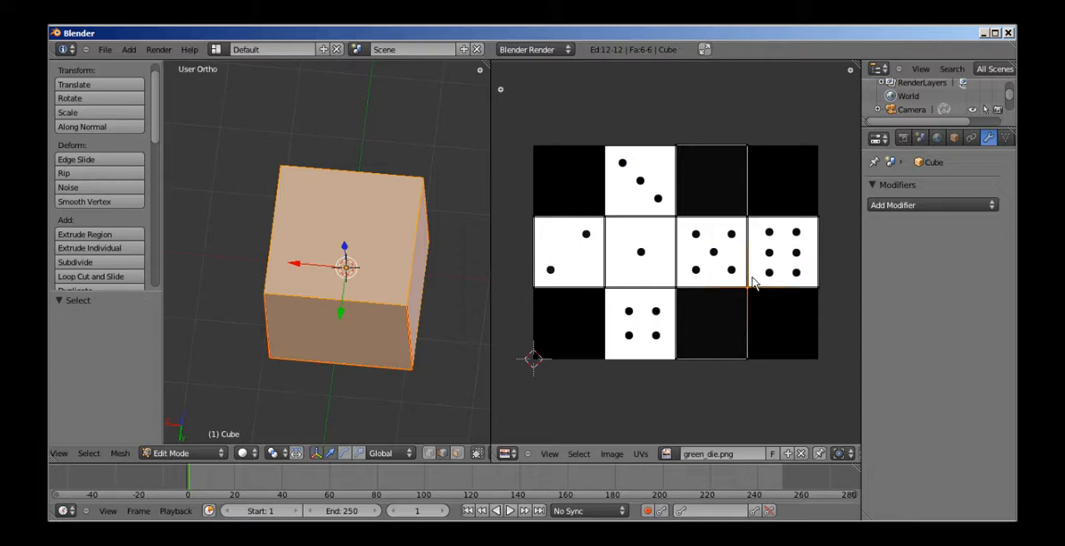
{"action": "key", "text": "ctrl+l"}
{"action": "key", "text": "g"}
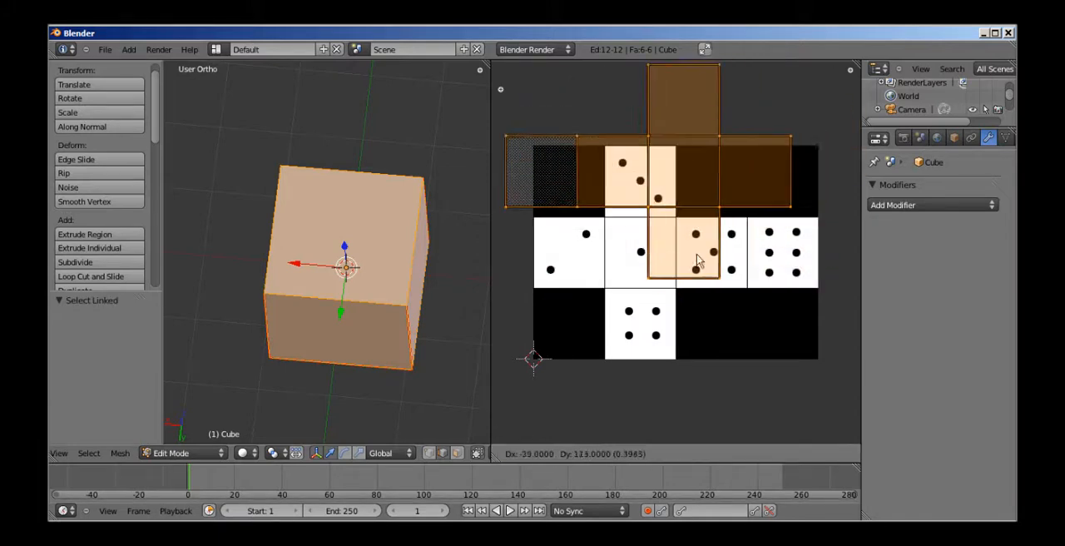
{"action": "left_click", "coordinate": [713, 277]}
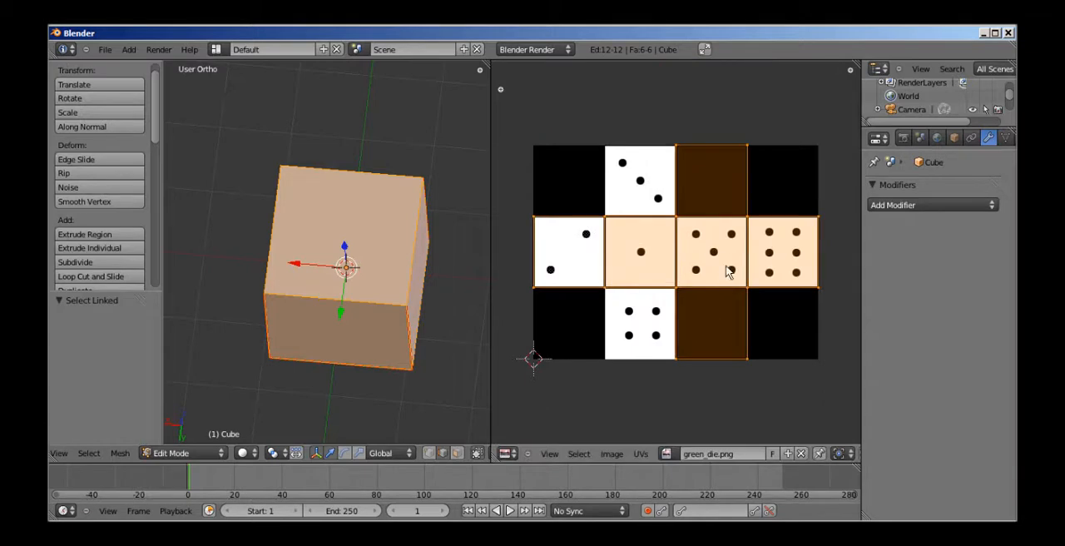
{"action": "key", "text": "r"}
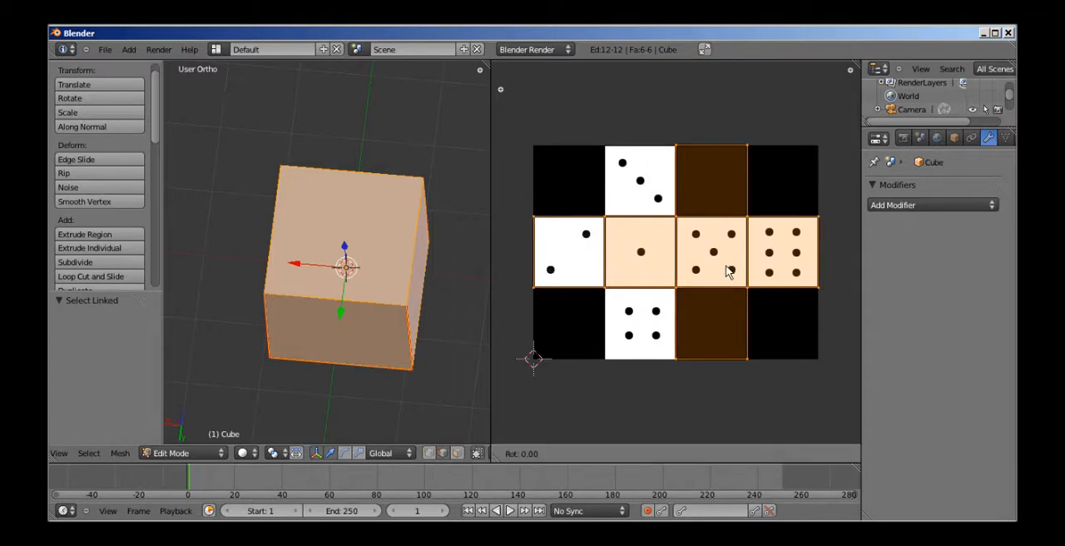
{"action": "type", "text": "180"}
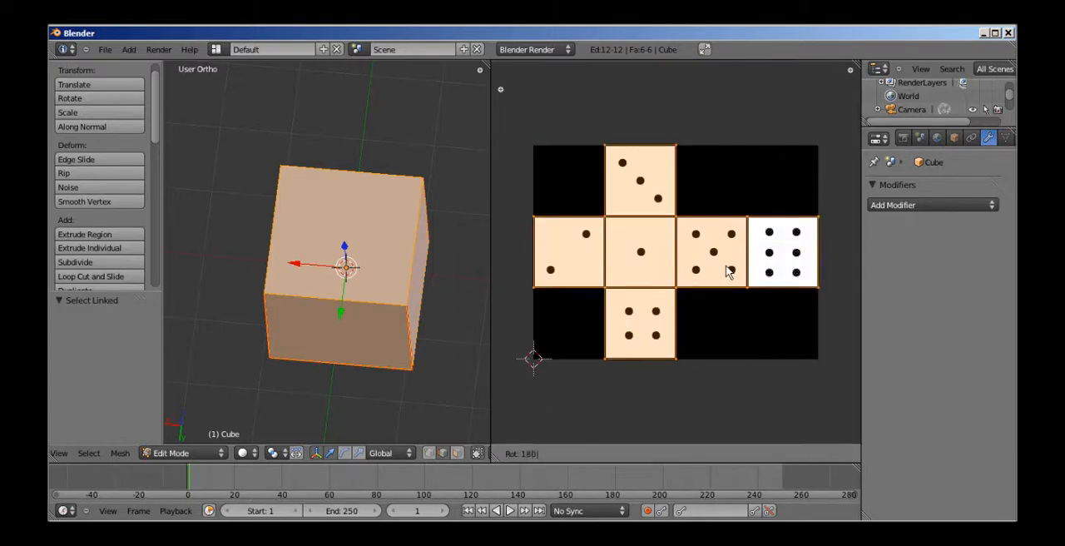
{"action": "key", "text": "Return"}
Set the 3D view's shading to Textured so the die image is displayed on the cube.
{"action": "scroll", "coordinate": [732, 269], "scroll_direction": "up", "scroll_amount": 6}
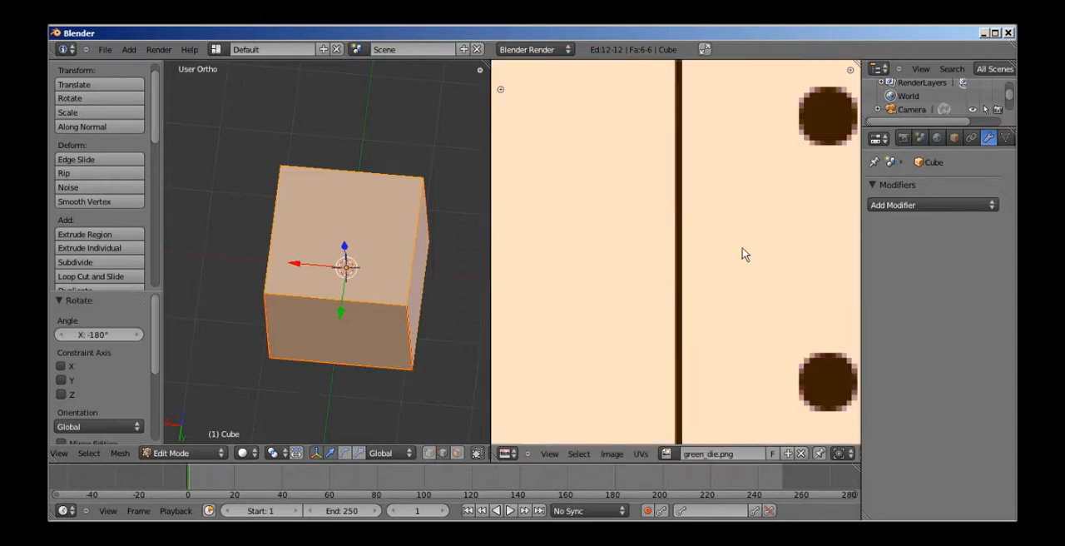
{"action": "scroll", "coordinate": [742, 254], "scroll_direction": "down", "scroll_amount": 9}
{"action": "scroll", "coordinate": [802, 288], "scroll_direction": "up", "scroll_amount": 5}
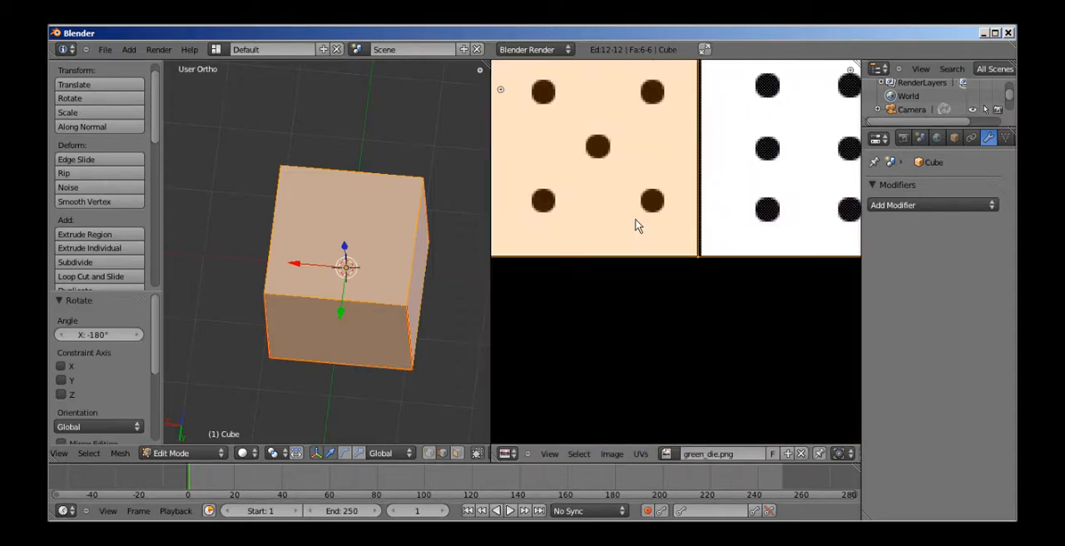
{"action": "middle_click_drag", "start_coordinate": [833, 249], "coordinate": [746, 299]}
{"action": "scroll", "coordinate": [744, 298], "scroll_direction": "down", "scroll_amount": 9}
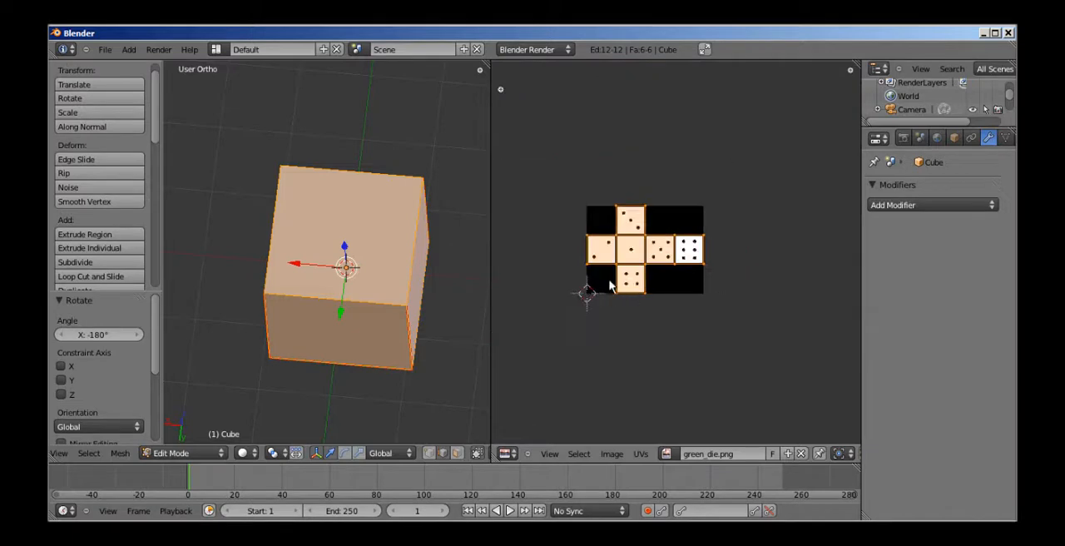
{"action": "middle_click_drag", "start_coordinate": [610, 285], "coordinate": [653, 274]}
{"action": "middle_click_drag", "start_coordinate": [389, 330], "coordinate": [350, 271]}
{"action": "scroll", "coordinate": [348, 277], "scroll_direction": "up", "scroll_amount": 3}
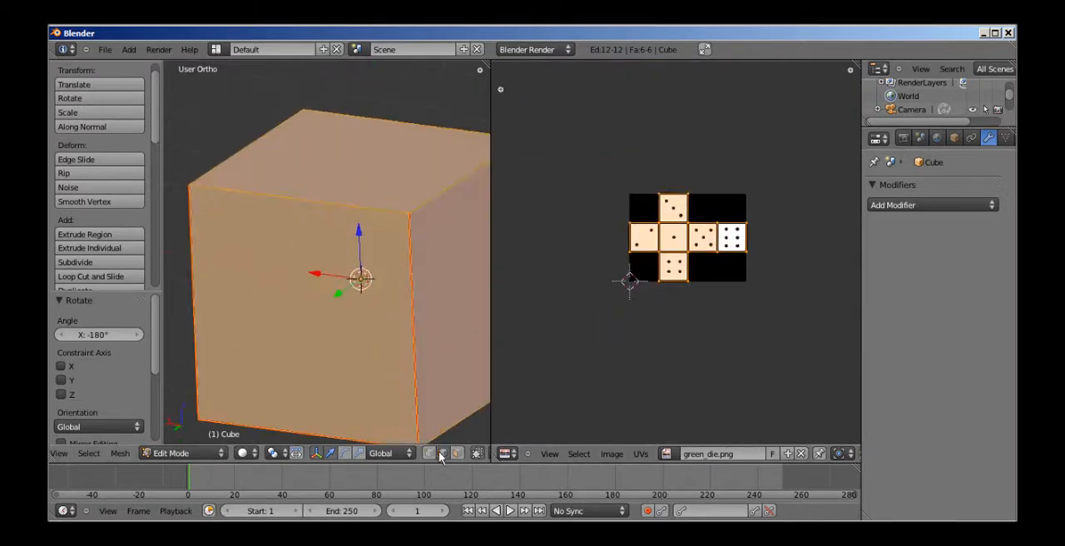
{"action": "left_click", "coordinate": [249, 455]}
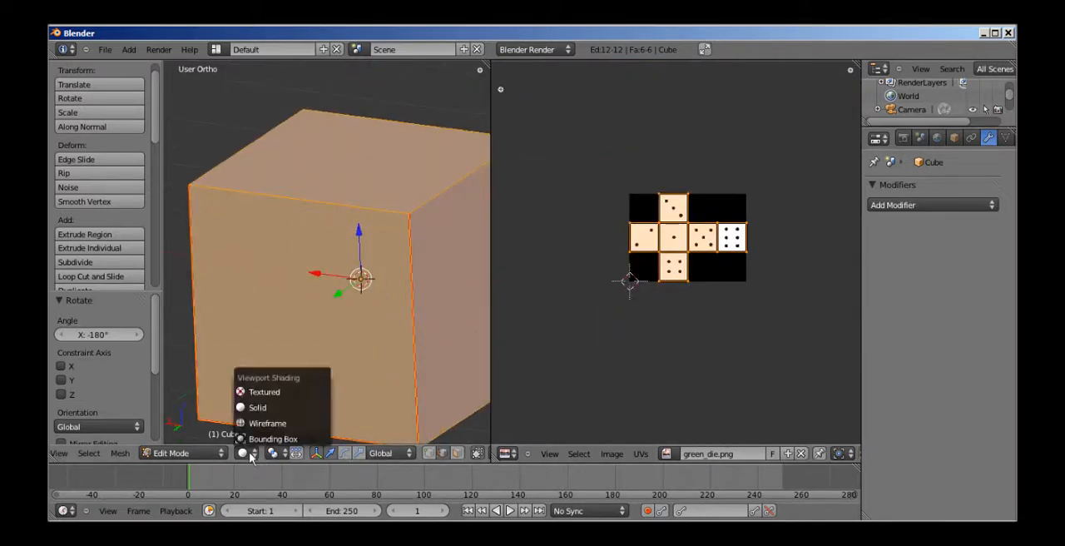
{"action": "left_click", "coordinate": [248, 392]}
Examine how the die image lies on the cube's top and side faces from near and far.
{"action": "scroll", "coordinate": [395, 304], "scroll_direction": "down", "scroll_amount": 3}
{"action": "mouse_move", "coordinate": [395, 304]}
{"action": "middle_mouse_down"}
{"action": "mouse_move", "coordinate": [278, 245]}
{"action": "mouse_move", "coordinate": [349, 131]}
{"action": "mouse_move", "coordinate": [333, 335]}
{"action": "mouse_move", "coordinate": [425, 300]}
{"action": "mouse_move", "coordinate": [523, 305]}
{"action": "mouse_move", "coordinate": [376, 228]}
{"action": "mouse_move", "coordinate": [423, 279]}
{"action": "mouse_move", "coordinate": [288, 261]}
{"action": "mouse_move", "coordinate": [288, 332]}
{"action": "mouse_move", "coordinate": [357, 302]}
{"action": "middle_mouse_up"}
{"action": "scroll", "coordinate": [408, 269], "scroll_direction": "up", "scroll_amount": 2}
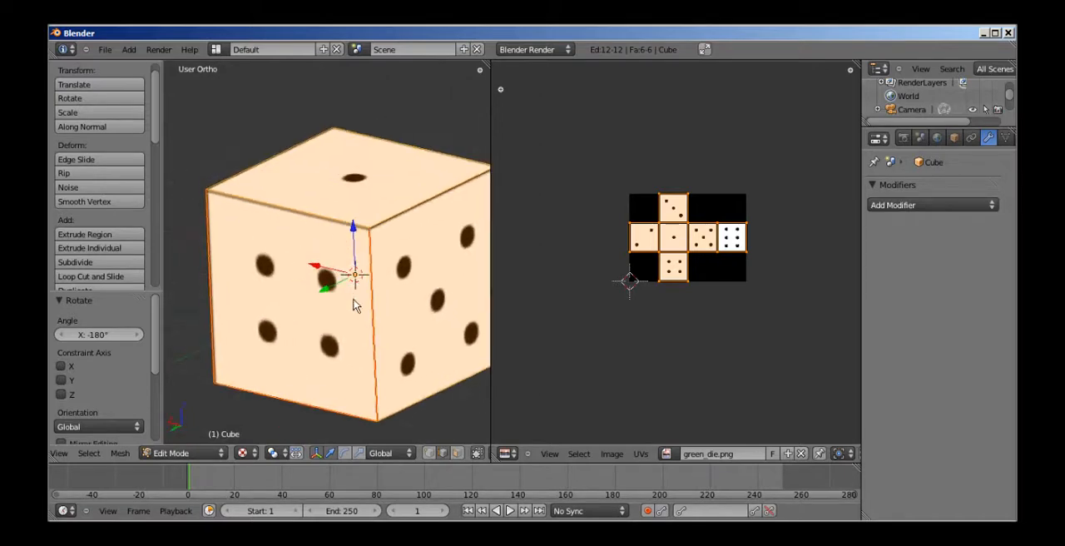
{"action": "scroll", "coordinate": [353, 304], "scroll_direction": "down", "scroll_amount": 1}
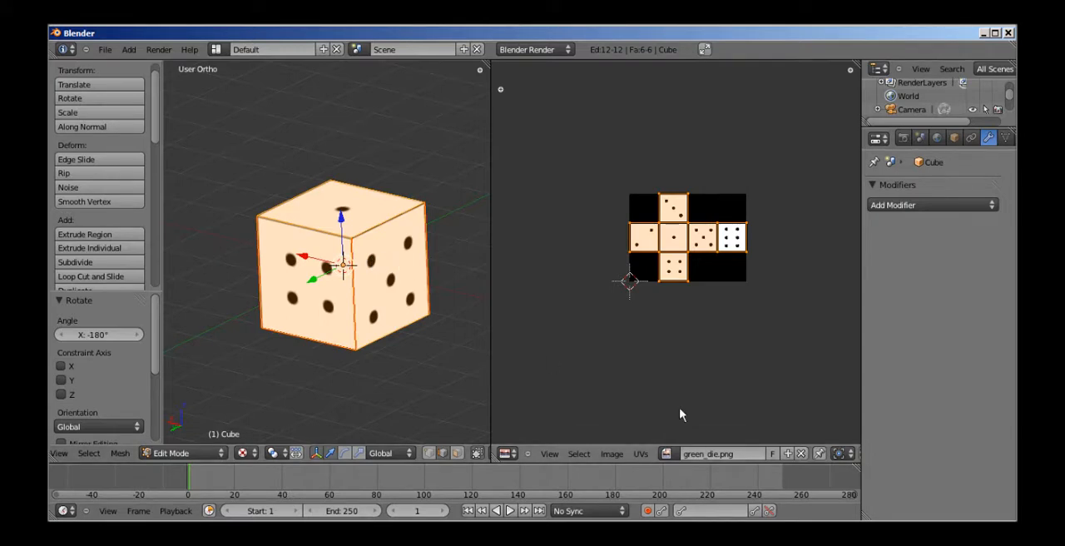
{"action": "scroll", "coordinate": [361, 332], "scroll_direction": "up", "scroll_amount": 3}
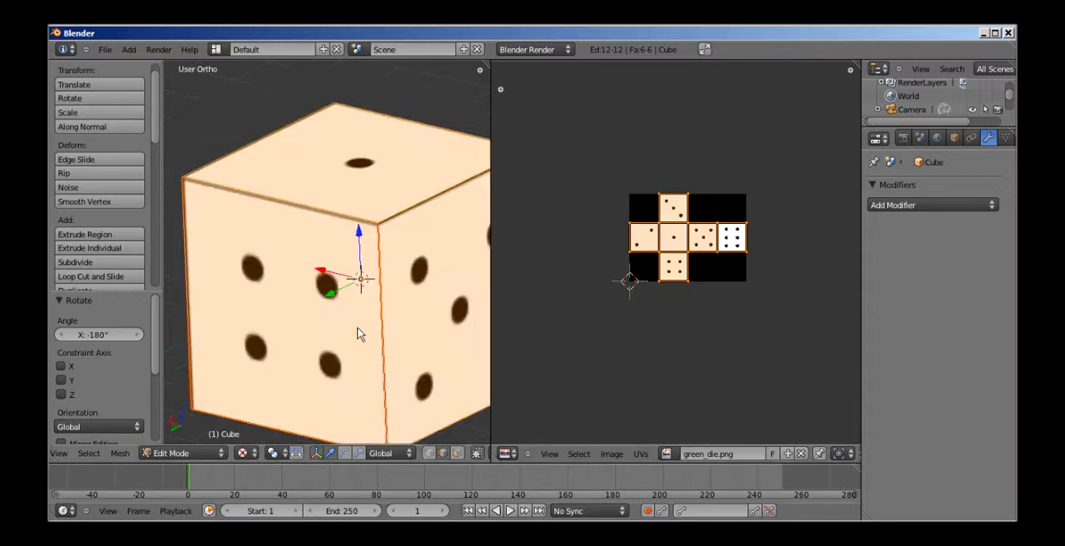
{"action": "scroll", "coordinate": [389, 316], "scroll_direction": "down", "scroll_amount": 2}
{"action": "scroll", "coordinate": [414, 311], "scroll_direction": "up", "scroll_amount": 1}
{"action": "middle_click_drag", "start_coordinate": [416, 306], "coordinate": [378, 270]}
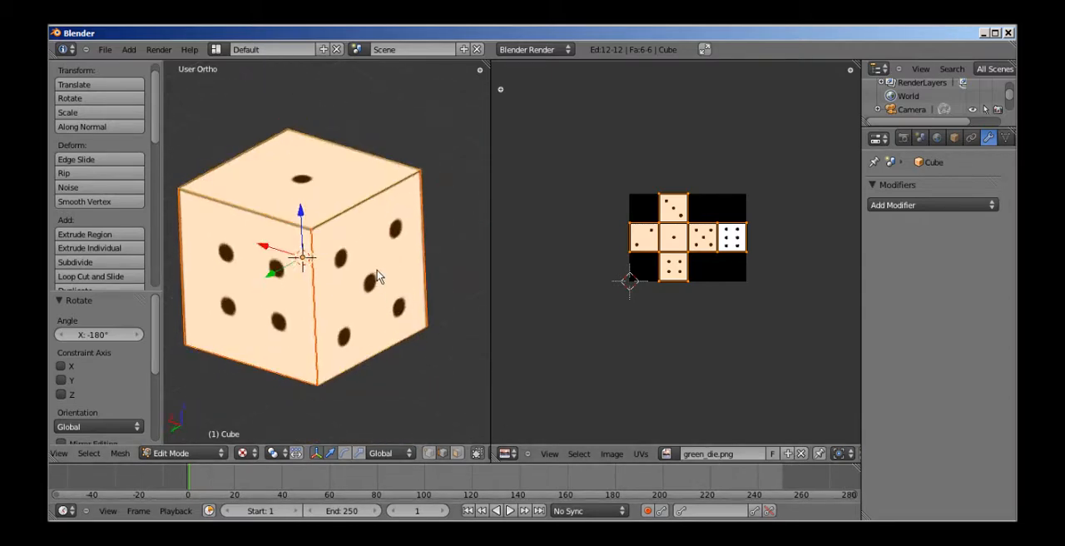
Switch the 3D view to perspective projection with the whole die in view.
{"action": "scroll", "coordinate": [378, 270], "scroll_direction": "down", "scroll_amount": 1}
{"action": "key", "text": "KP_5"}
{"action": "scroll", "coordinate": [380, 278], "scroll_direction": "down", "scroll_amount": 1}
{"action": "scroll", "coordinate": [380, 280], "scroll_direction": "up", "scroll_amount": 3}
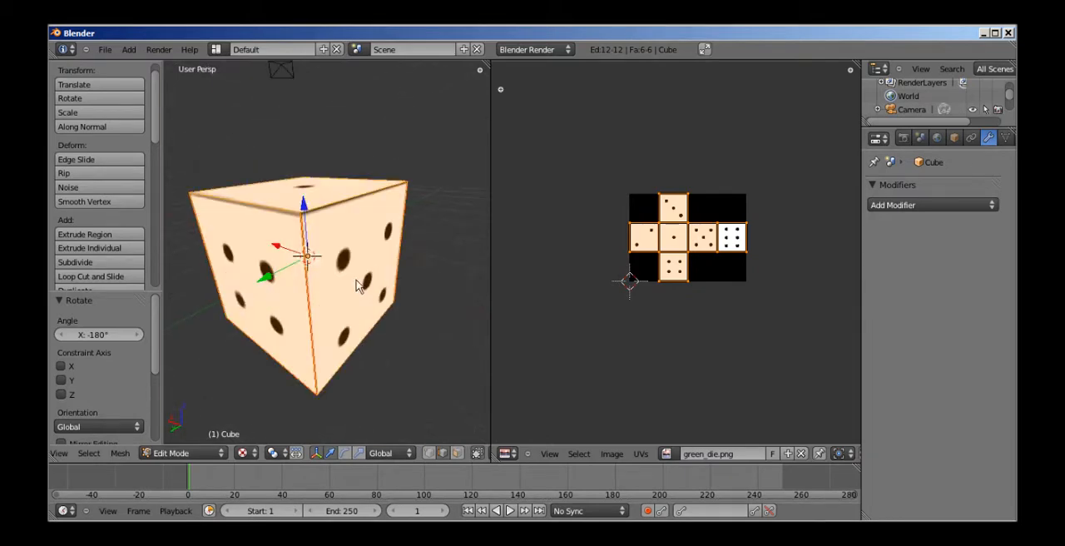
{"action": "scroll", "coordinate": [384, 292], "scroll_direction": "down", "scroll_amount": 3}
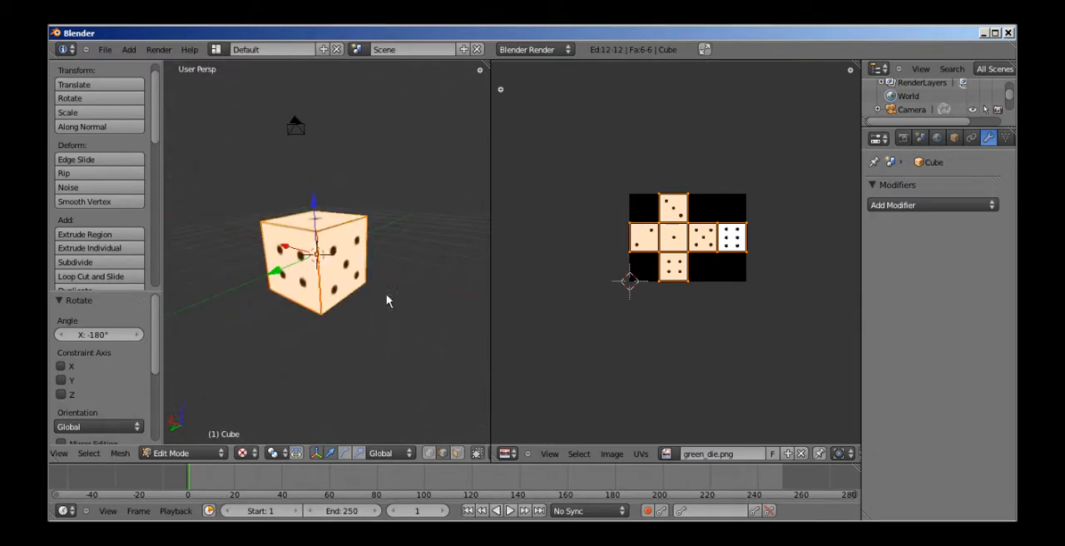
Widen the properties editor and show the cube's material settings.
{"action": "left_click_drag", "start_coordinate": [862, 143], "coordinate": [693, 170]}
{"action": "left_click", "coordinate": [868, 140]}
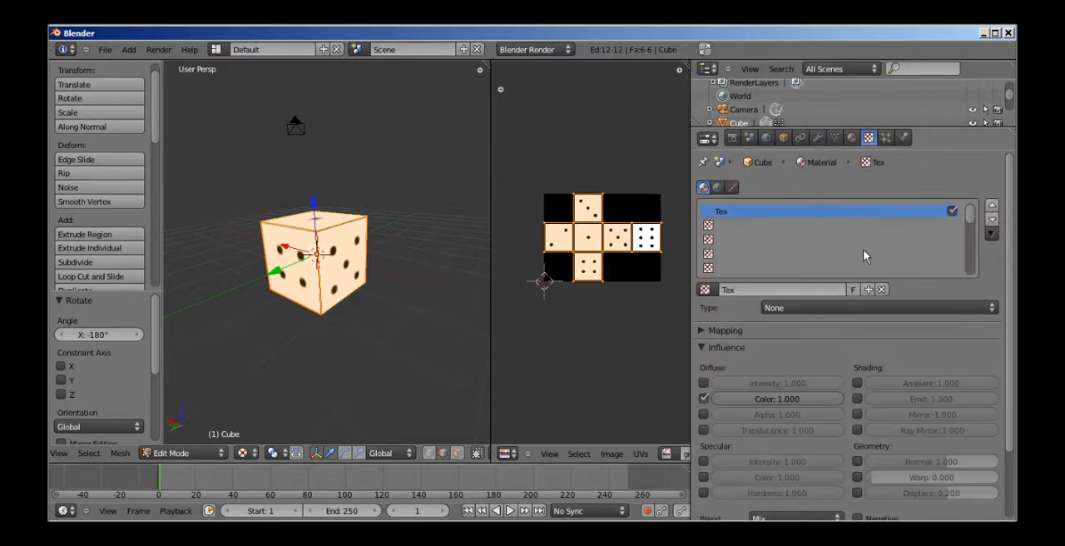
{"action": "left_click", "coordinate": [851, 139]}
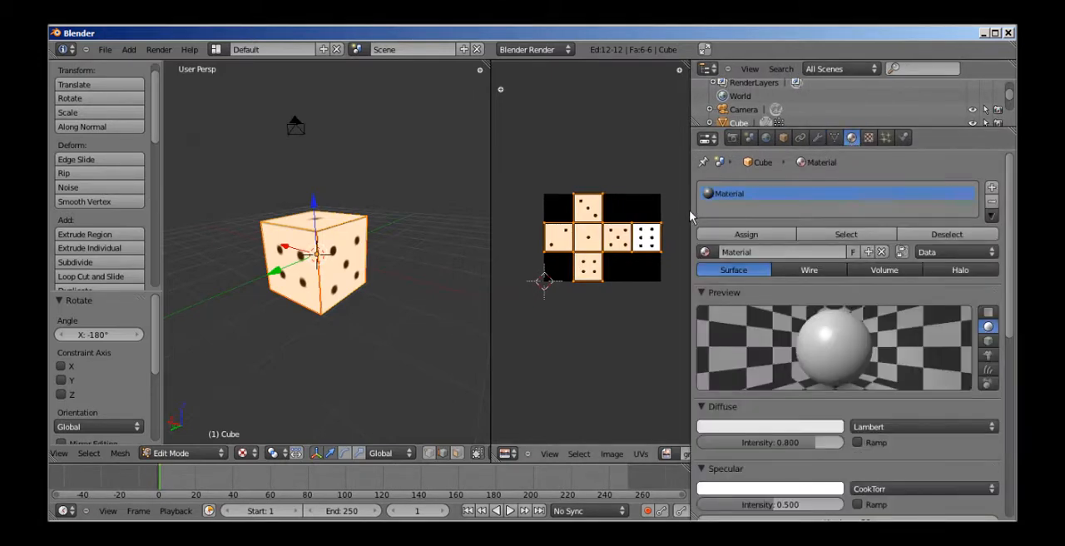
{"action": "left_click_drag", "start_coordinate": [692, 220], "coordinate": [763, 223]}
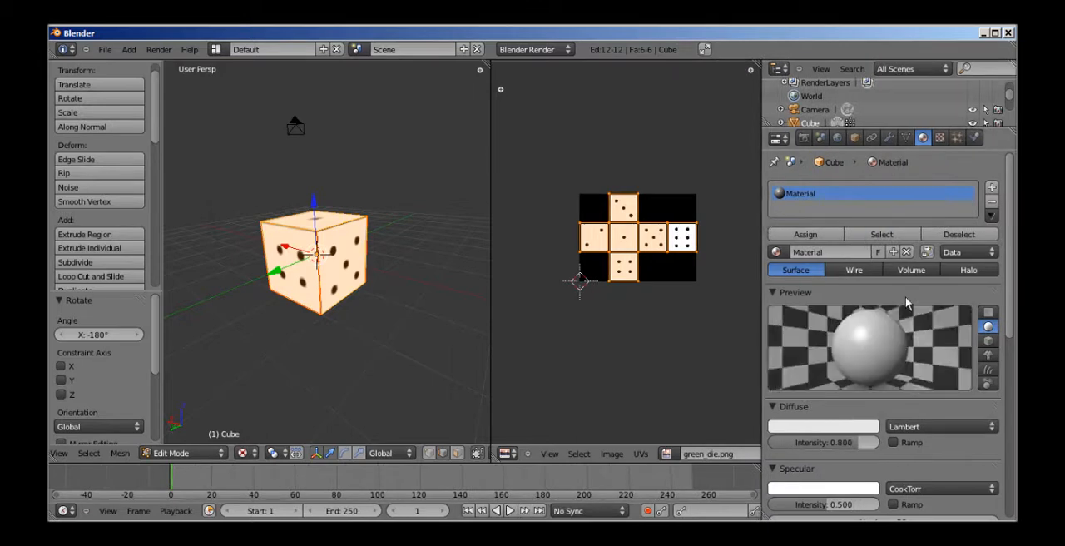
Rename the cube's material to "die".
{"action": "left_click", "coordinate": [827, 253]}
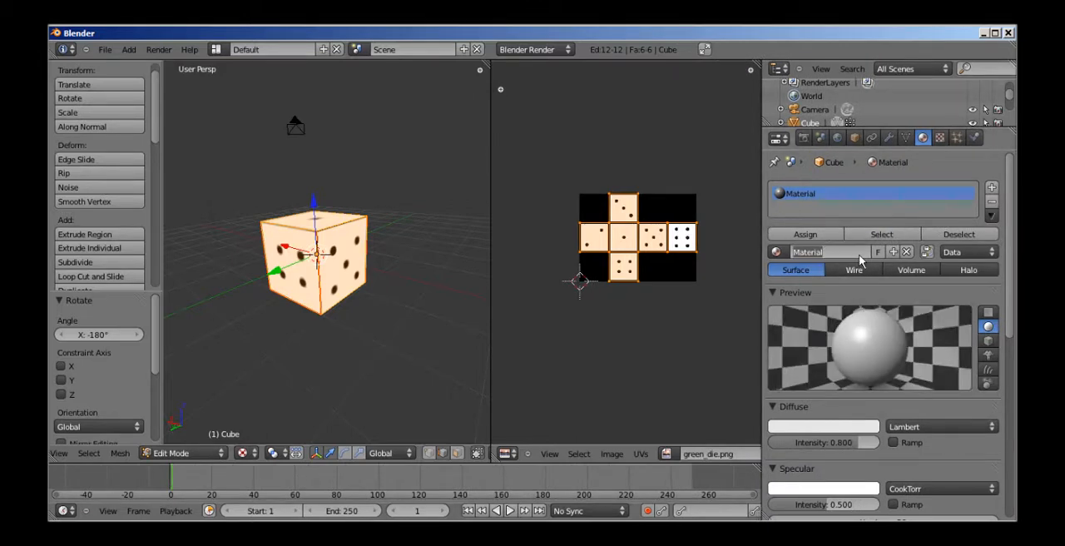
{"action": "type", "text": "die"}
{"action": "key", "text": "Return"}
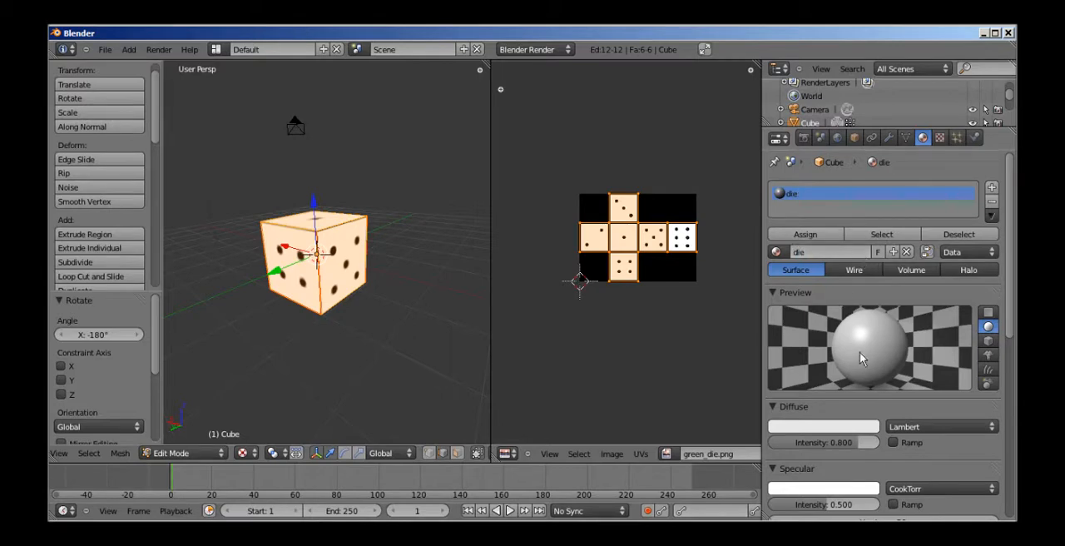
Show the die material's texture settings and rename its texture to "die_texture".
{"action": "scroll", "coordinate": [845, 508], "scroll_direction": "down", "scroll_amount": 2}
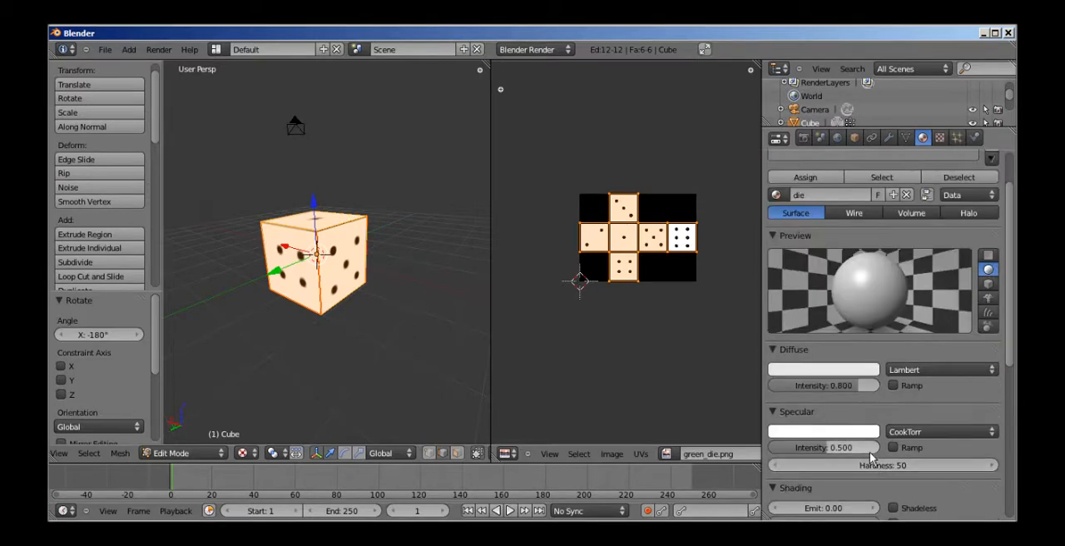
{"action": "scroll", "coordinate": [891, 264], "scroll_direction": "up", "scroll_amount": 2}
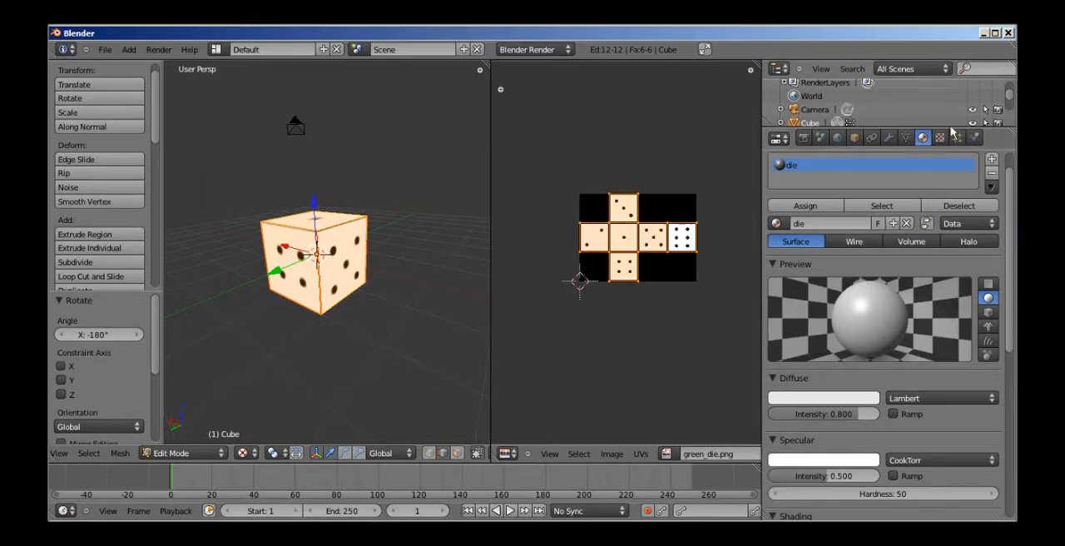
{"action": "left_click", "coordinate": [940, 139]}
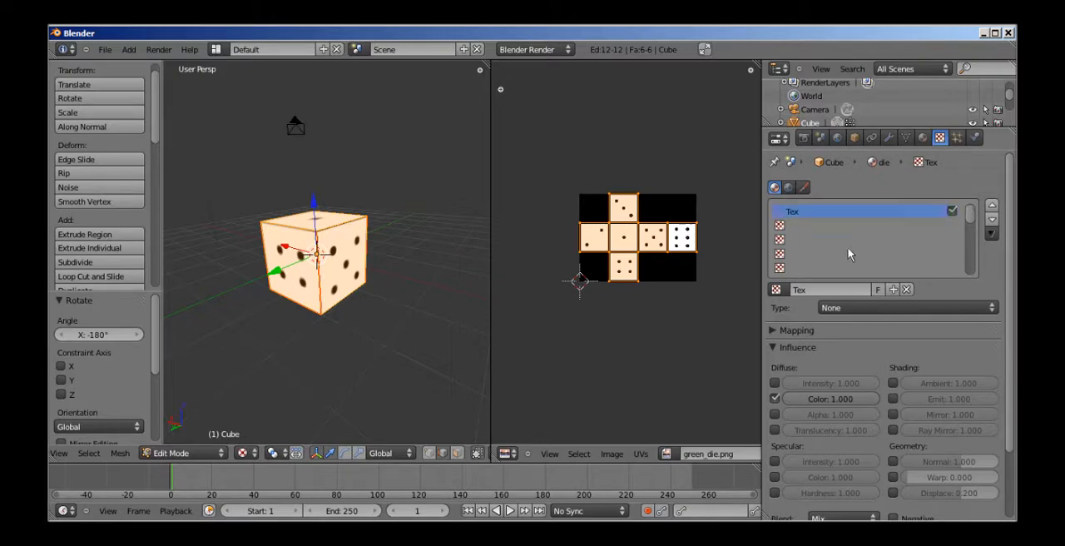
{"action": "type", "text": "die_texture"}
{"action": "key", "text": "Return"}
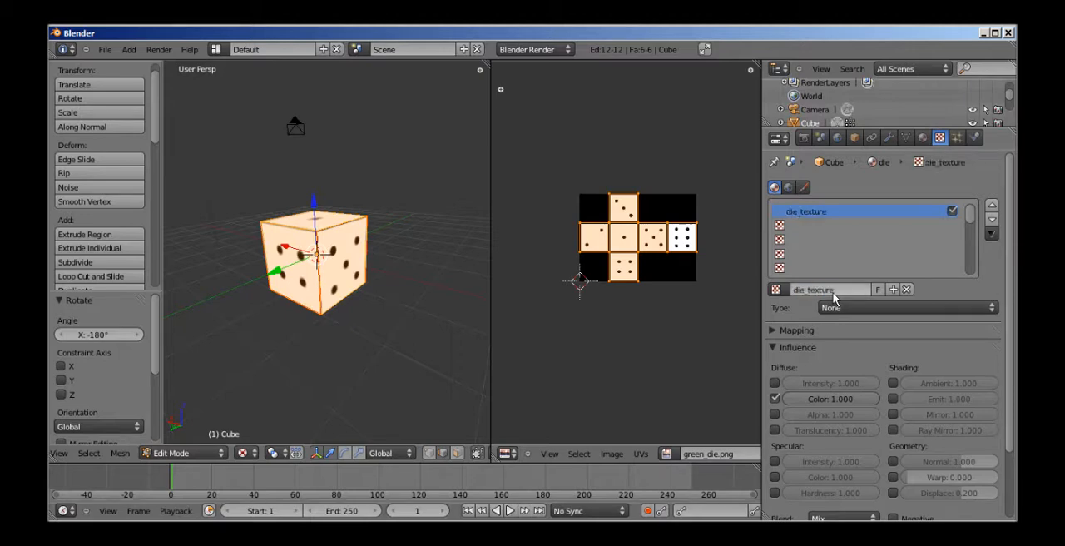
Set the type of die_texture to Image or Movie.
{"action": "scroll", "coordinate": [918, 346], "scroll_direction": "down", "scroll_amount": 2}
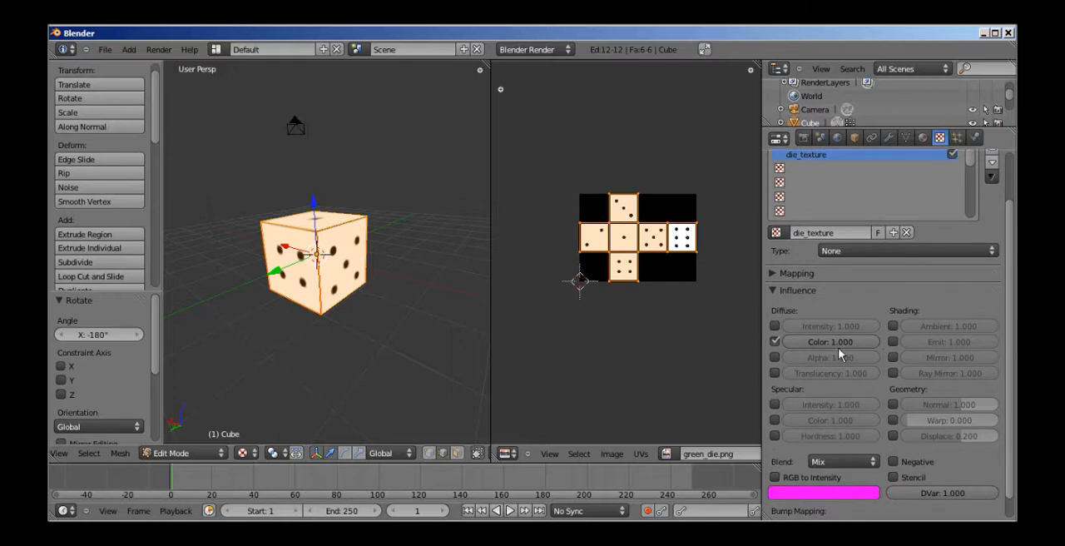
{"action": "scroll", "coordinate": [895, 349], "scroll_direction": "up", "scroll_amount": 2}
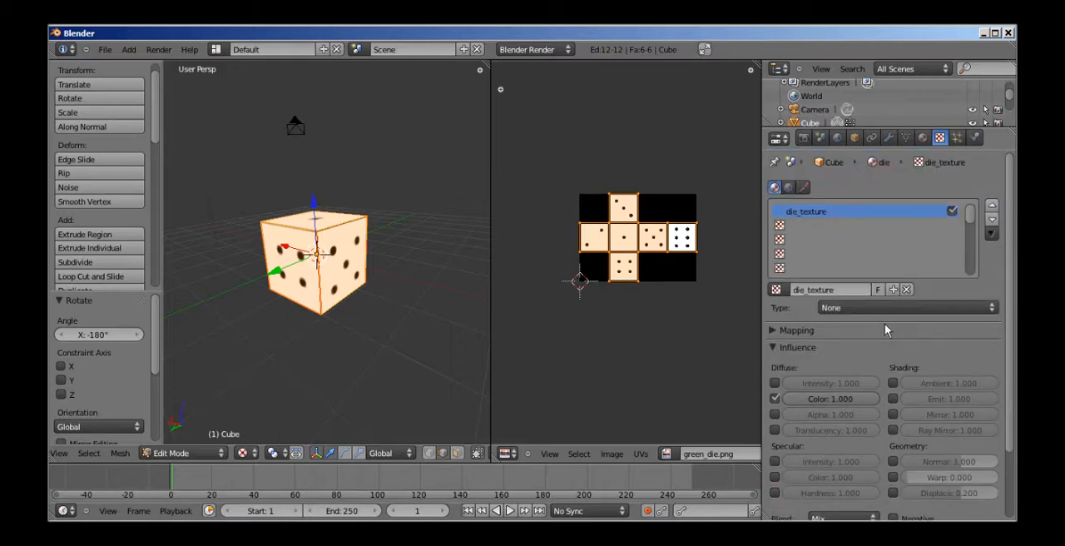
{"action": "left_click", "coordinate": [777, 290]}
{"action": "scroll", "coordinate": [838, 344], "scroll_direction": "down", "scroll_amount": 3}
{"action": "scroll", "coordinate": [898, 371], "scroll_direction": "up", "scroll_amount": 3}
{"action": "left_click", "coordinate": [867, 307]}
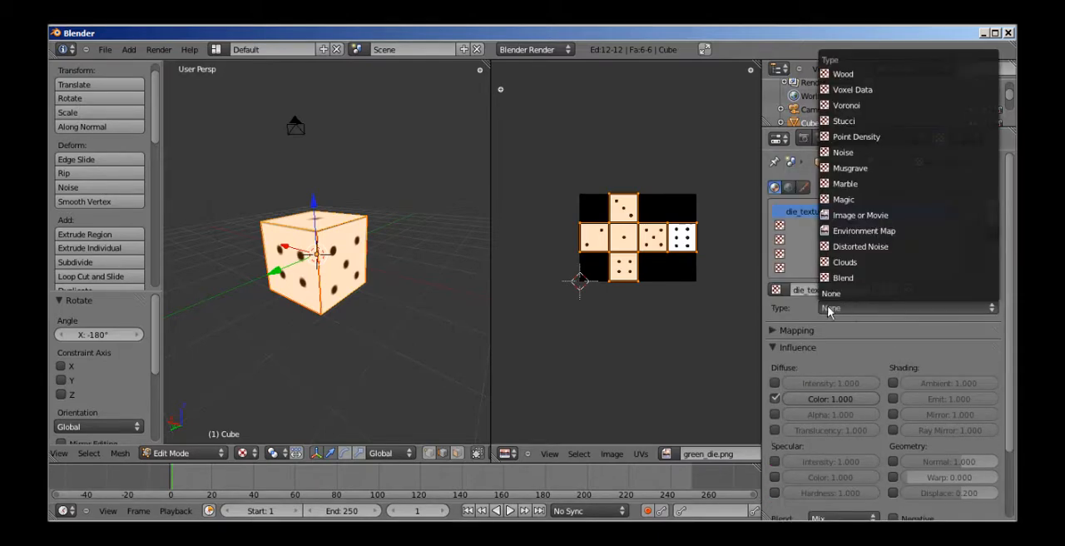
{"action": "left_click", "coordinate": [863, 310]}
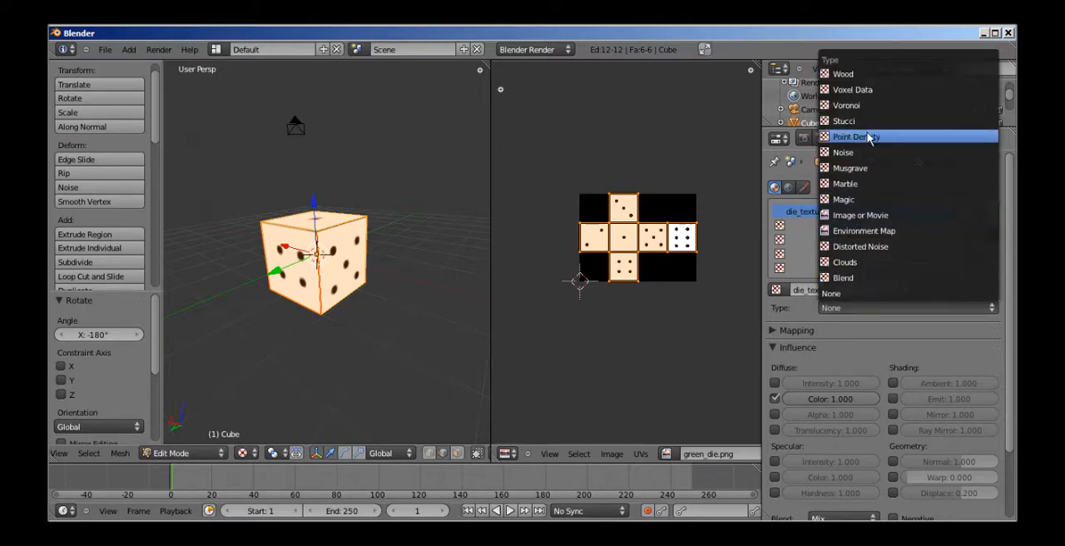
{"action": "left_click", "coordinate": [871, 215]}
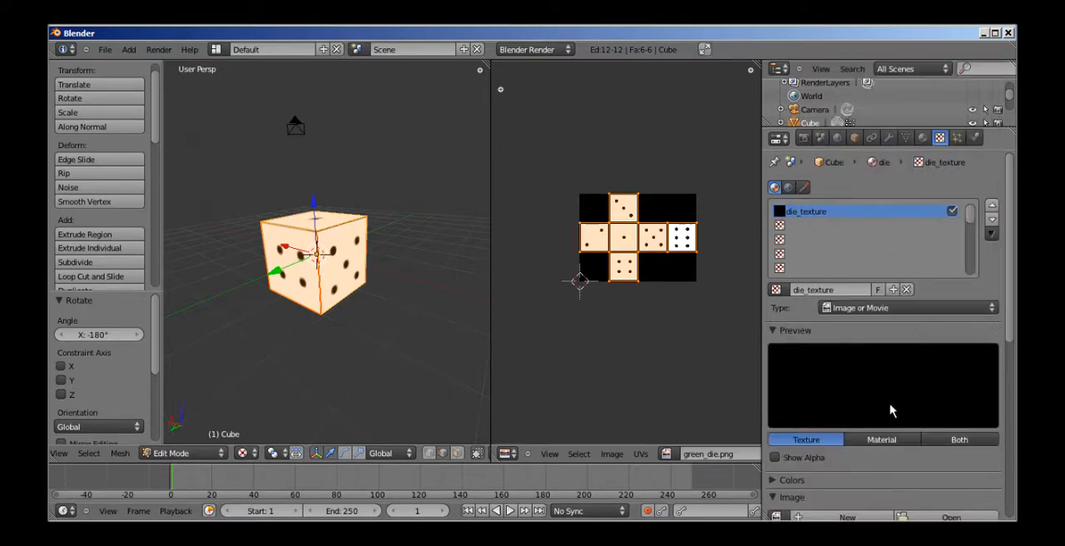
Assign the already loaded green_die.png as the image of die_texture.
{"action": "scroll", "coordinate": [889, 405], "scroll_direction": "down", "scroll_amount": 5}
{"action": "left_click", "coordinate": [778, 376]}
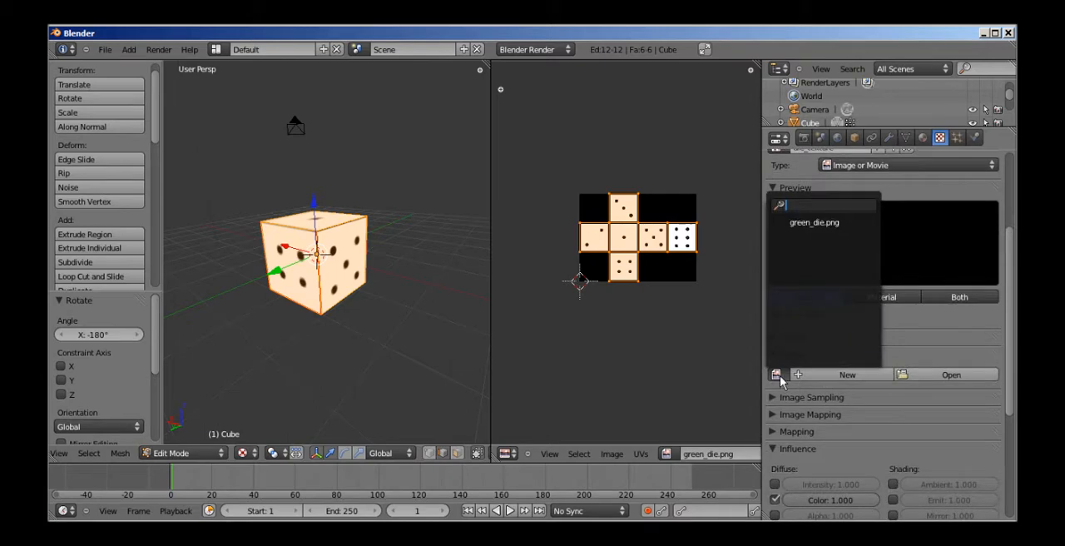
{"action": "left_click", "coordinate": [837, 227]}
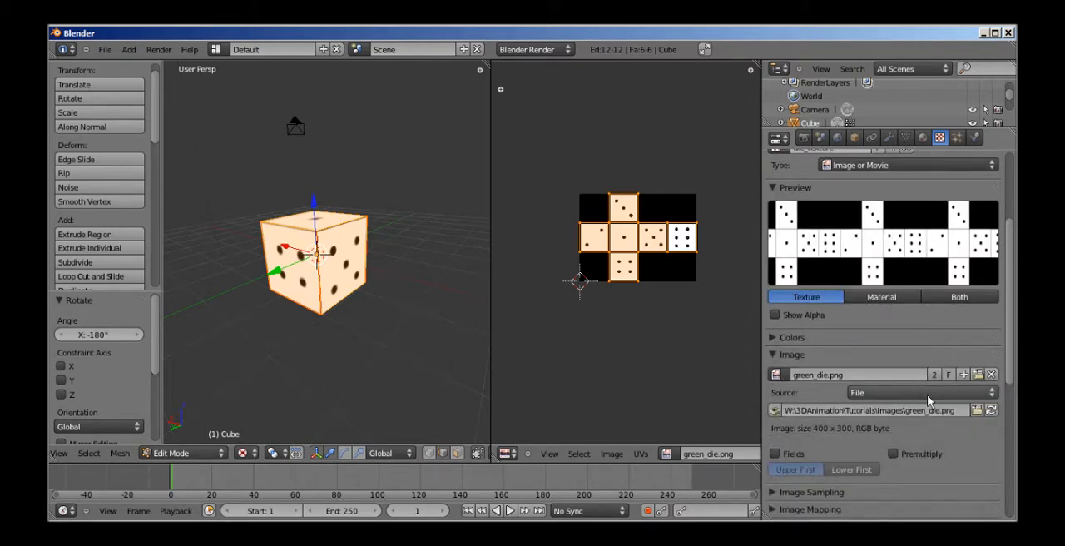
Examine die_texture's preview, influence and image sampling settings and the extension options of its image mapping.
{"action": "scroll", "coordinate": [927, 394], "scroll_direction": "down", "scroll_amount": 4}
{"action": "scroll", "coordinate": [918, 409], "scroll_direction": "down", "scroll_amount": 2}
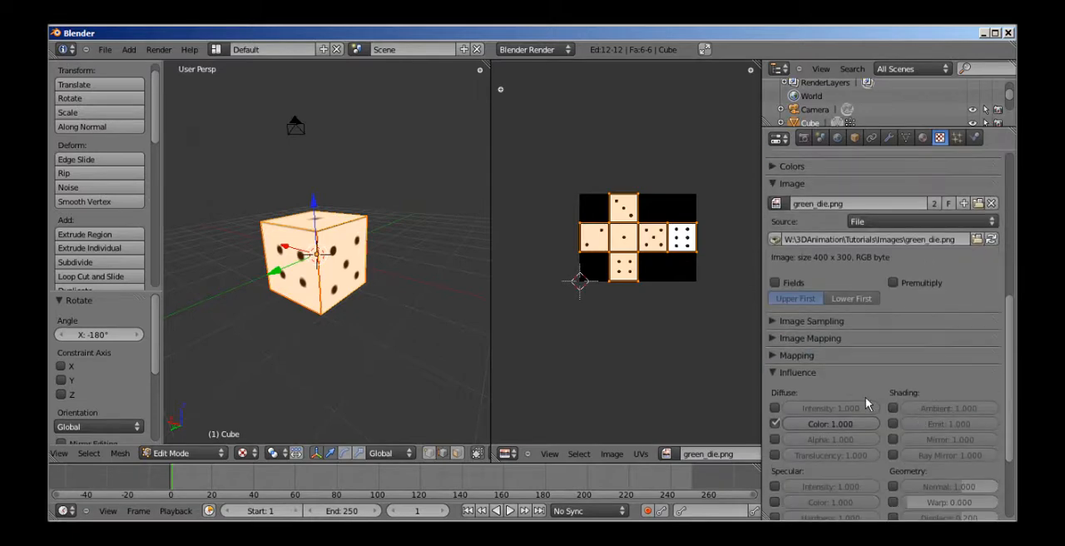
{"action": "scroll", "coordinate": [897, 346], "scroll_direction": "down", "scroll_amount": 3}
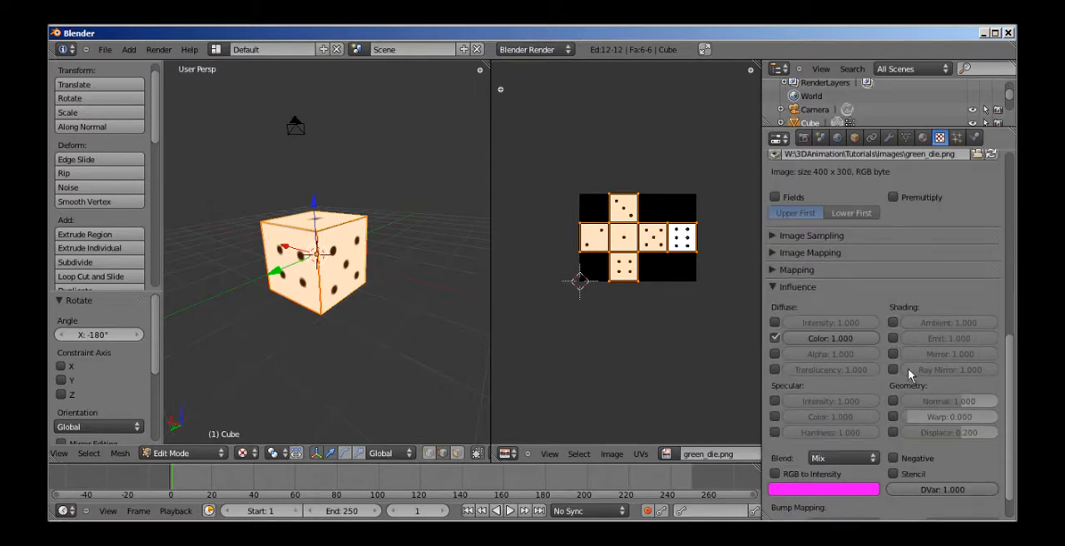
{"action": "scroll", "coordinate": [915, 349], "scroll_direction": "up", "scroll_amount": 10}
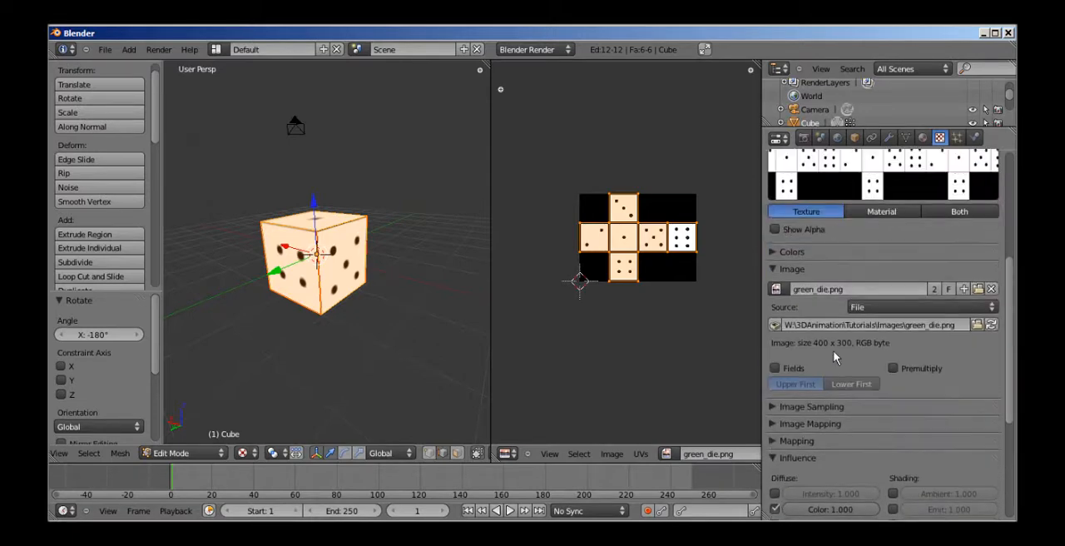
{"action": "scroll", "coordinate": [780, 361], "scroll_direction": "up", "scroll_amount": 3}
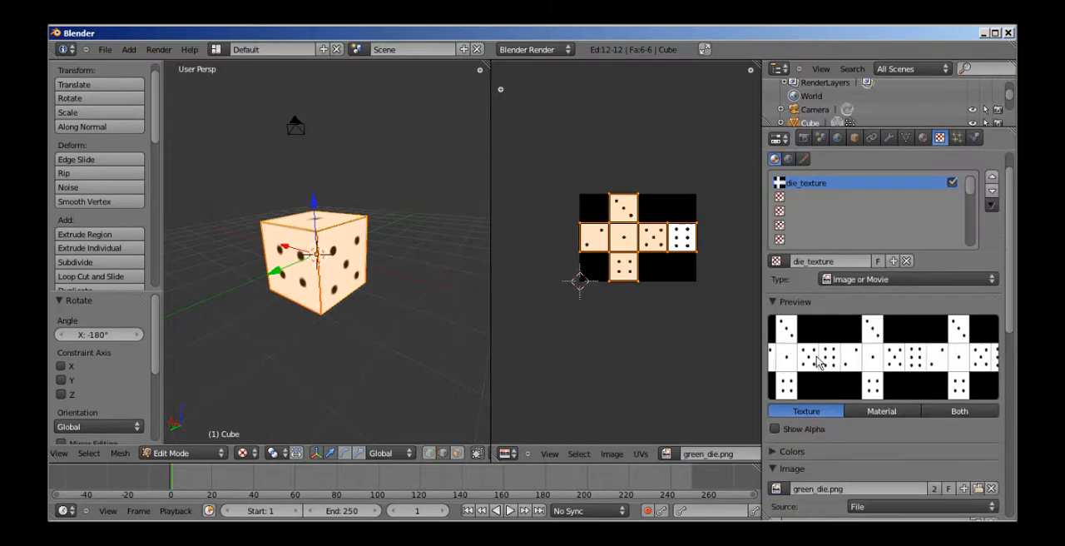
{"action": "scroll", "coordinate": [839, 377], "scroll_direction": "down", "scroll_amount": 10}
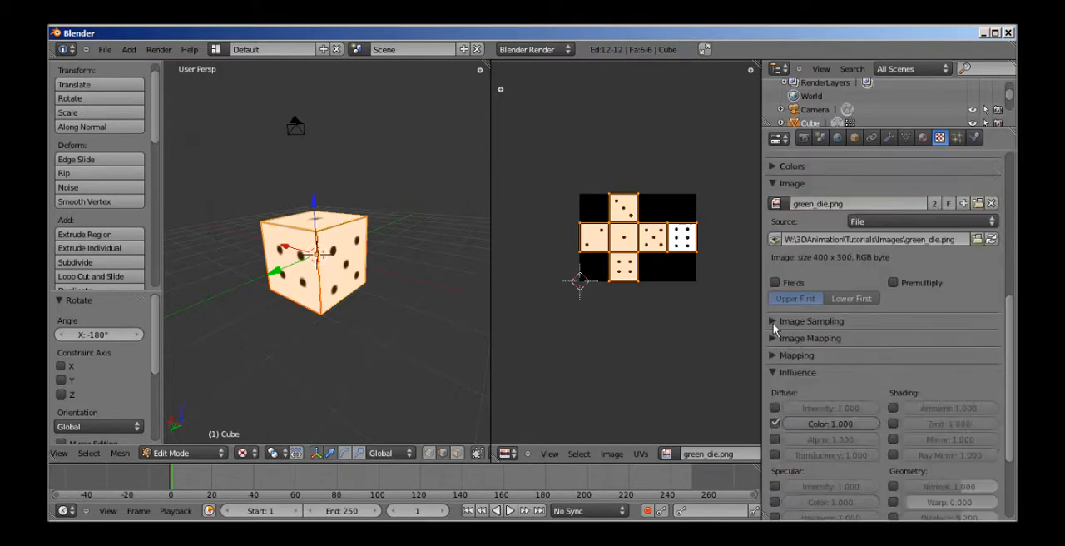
{"action": "left_click", "coordinate": [774, 322]}
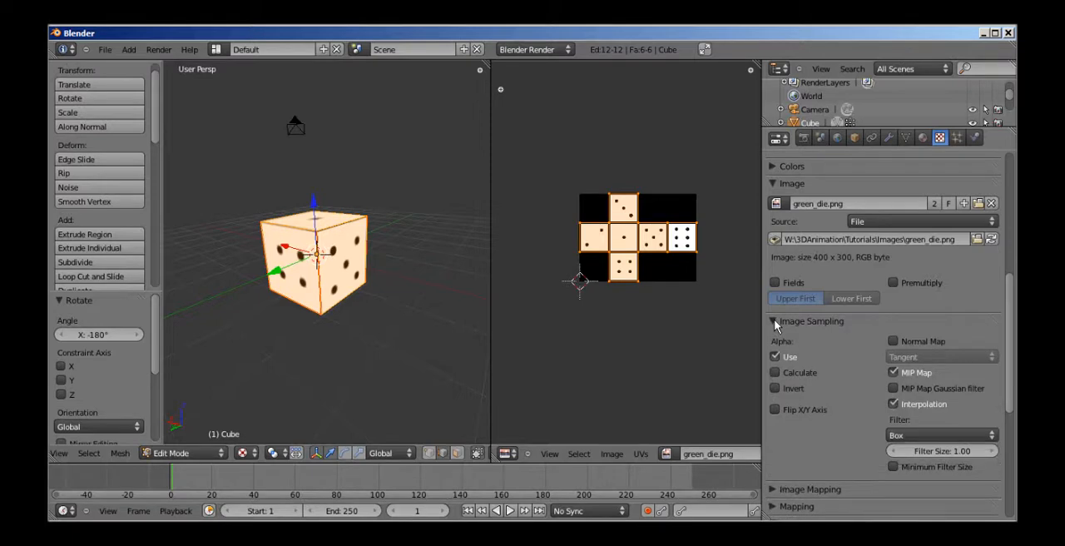
{"action": "left_click", "coordinate": [773, 322]}
{"action": "left_click", "coordinate": [772, 338]}
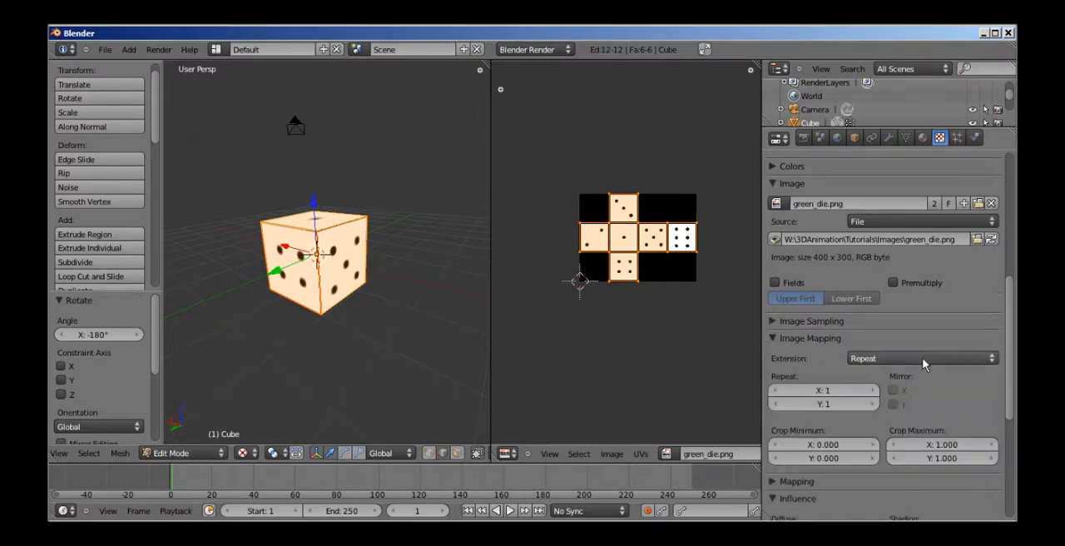
{"action": "left_click", "coordinate": [924, 360]}
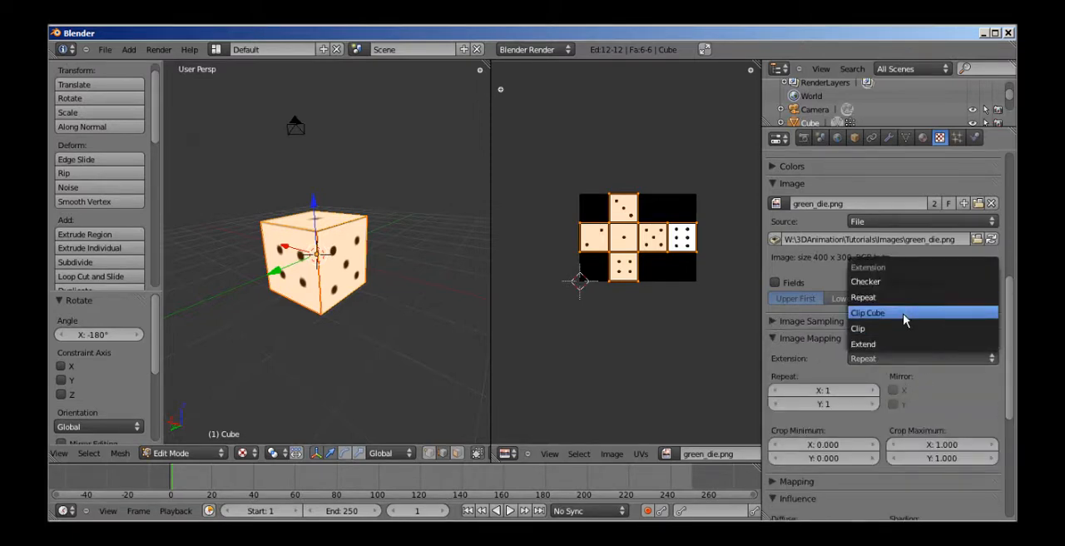
{"action": "left_click", "coordinate": [775, 322]}
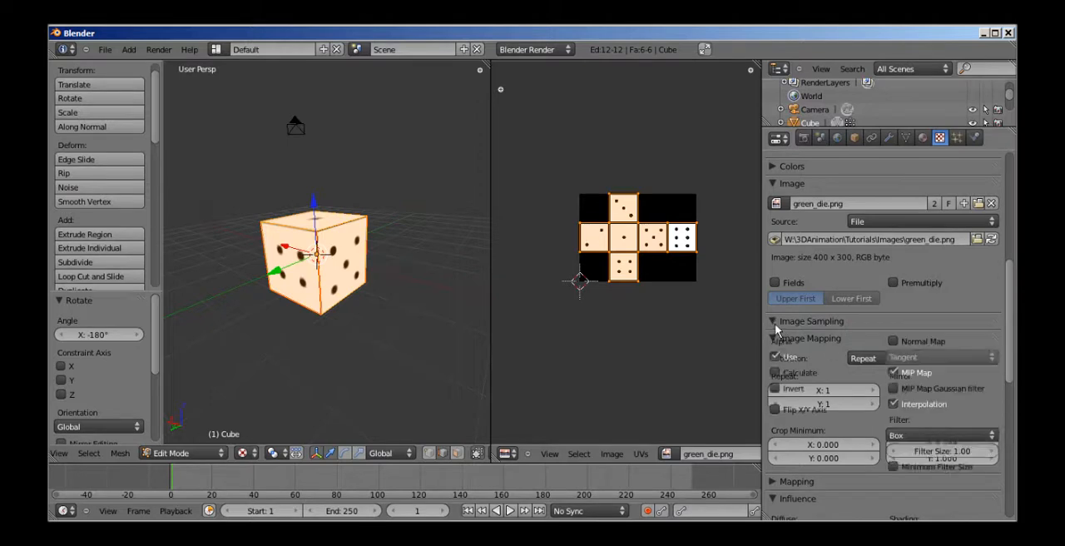
Set the mapping coordinates of die_texture to UV.
{"action": "scroll", "coordinate": [924, 424], "scroll_direction": "down", "scroll_amount": 5}
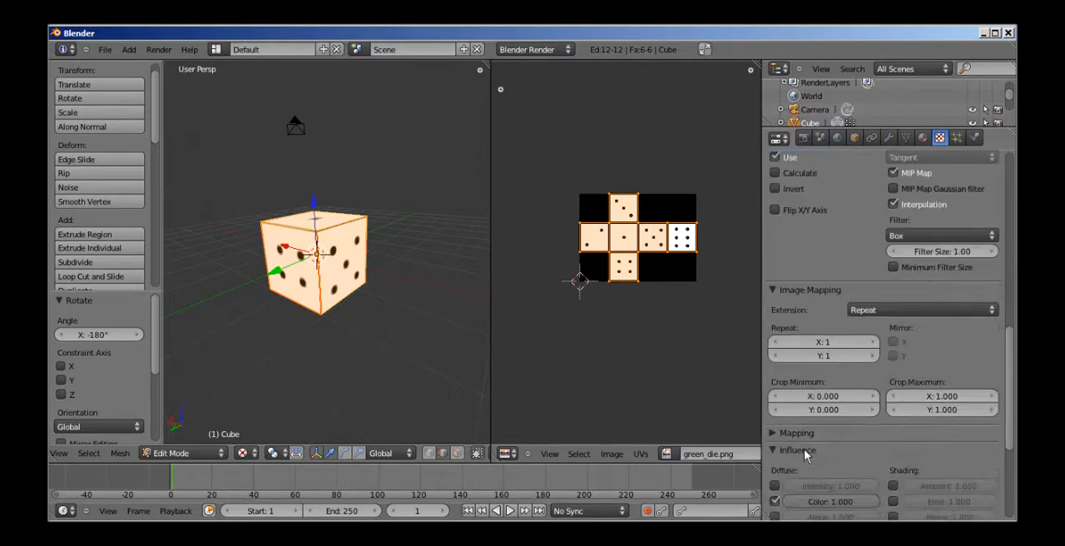
{"action": "left_click", "coordinate": [840, 434]}
{"action": "scroll", "coordinate": [916, 408], "scroll_direction": "down", "scroll_amount": 2}
{"action": "left_click", "coordinate": [915, 396]}
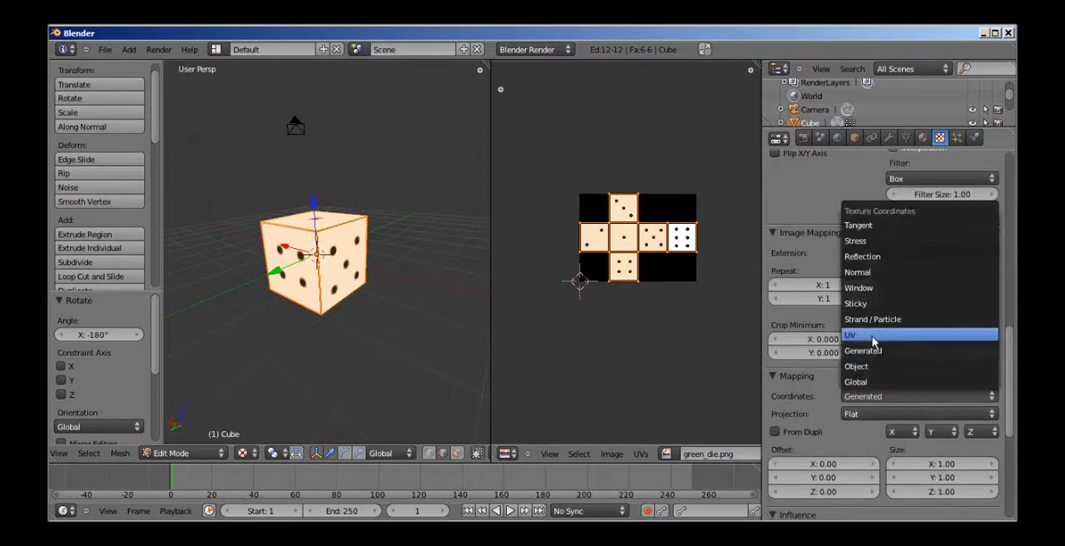
{"action": "left_click", "coordinate": [874, 334]}
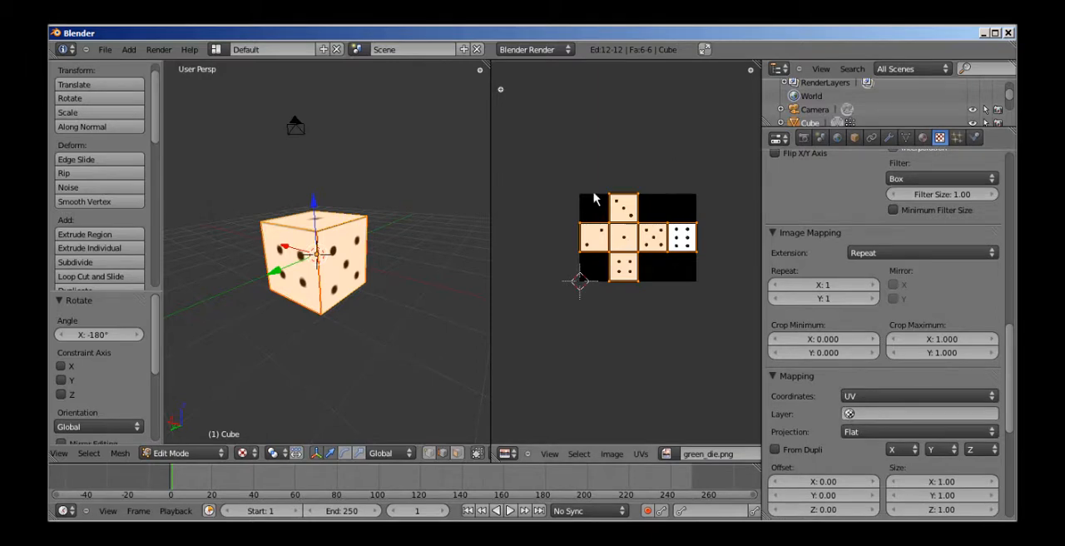
{"action": "scroll", "coordinate": [922, 369], "scroll_direction": "down", "scroll_amount": 2}
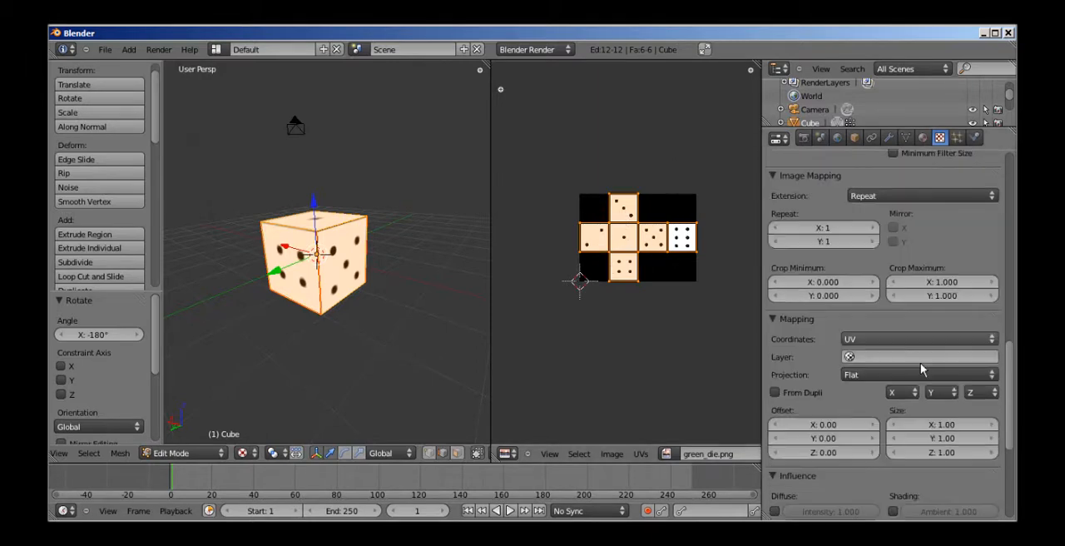
{"action": "scroll", "coordinate": [922, 369], "scroll_direction": "down", "scroll_amount": 5}
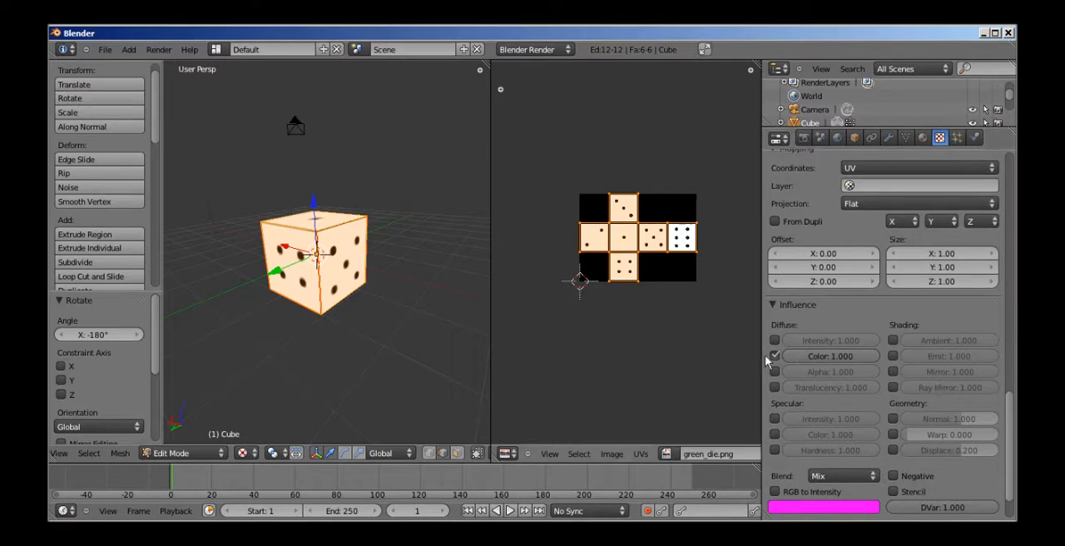
Start saving the Blender file and browse to the W:\3DAnimation\Tutorials folder.
{"action": "scroll", "coordinate": [393, 251], "scroll_direction": "down", "scroll_amount": 2}
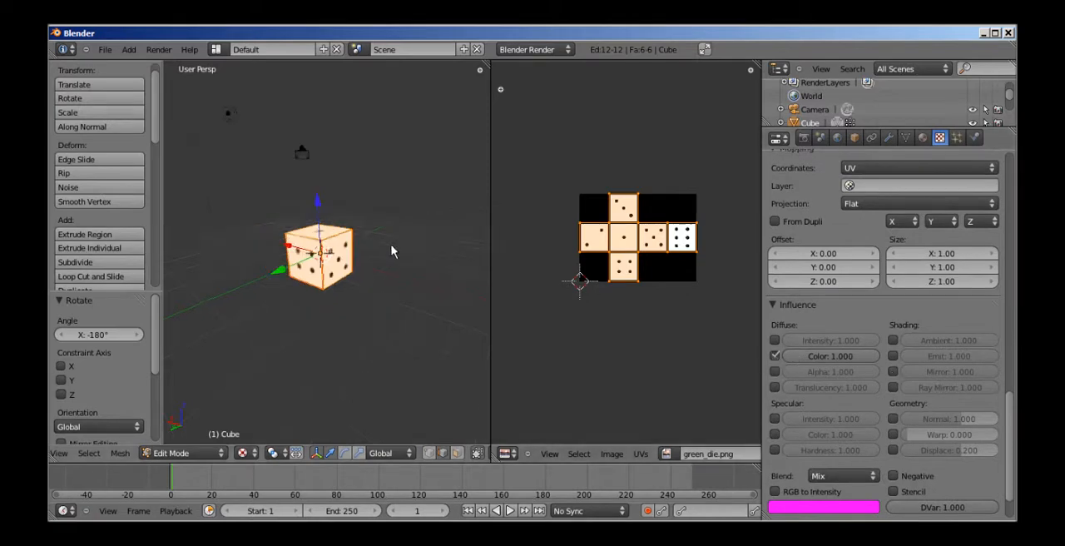
{"action": "scroll", "coordinate": [393, 252], "scroll_direction": "up", "scroll_amount": 2}
{"action": "key", "text": "ctrl+s"}
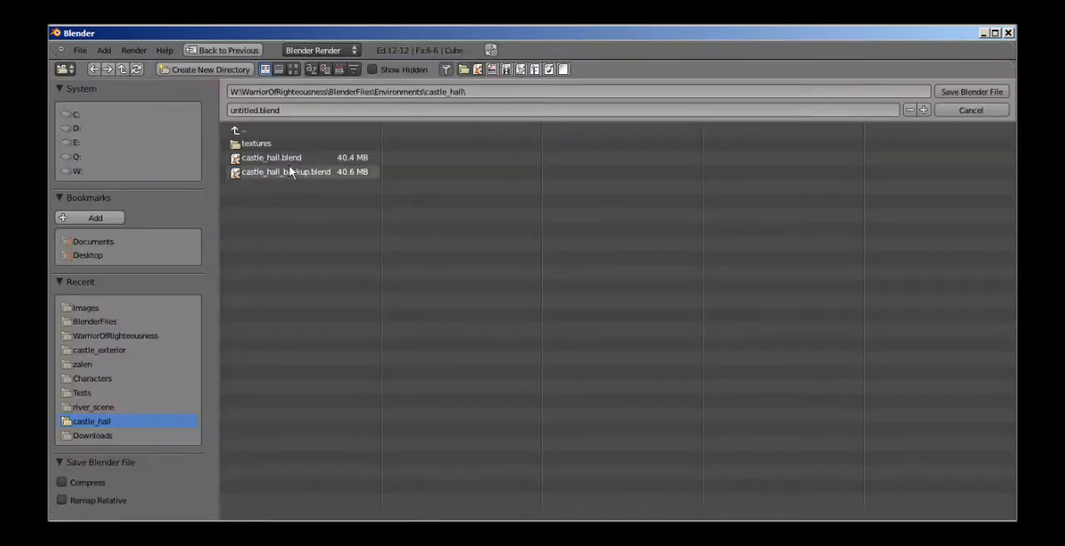
{"action": "left_click", "coordinate": [77, 171]}
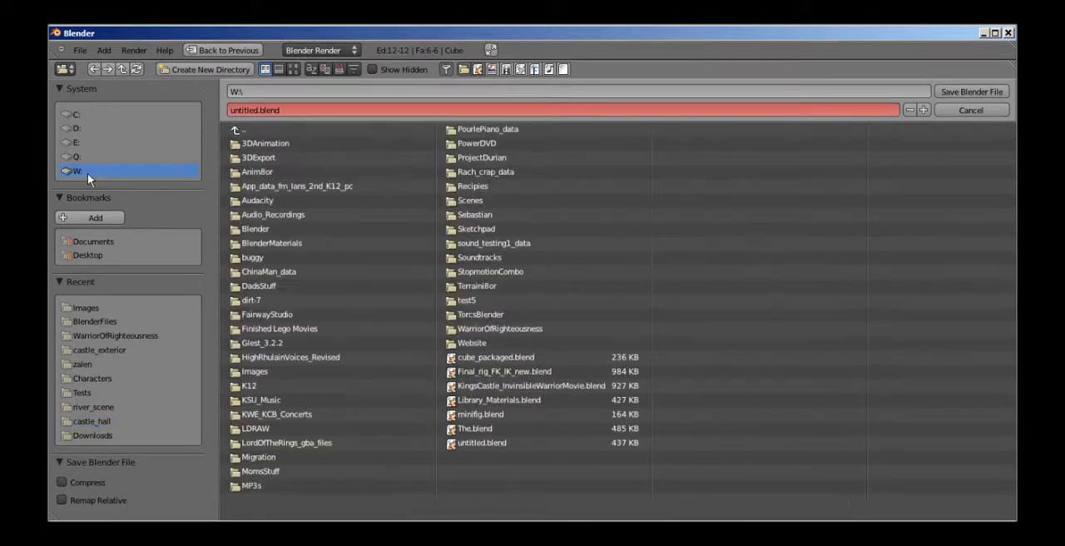
{"action": "left_click", "coordinate": [280, 146]}
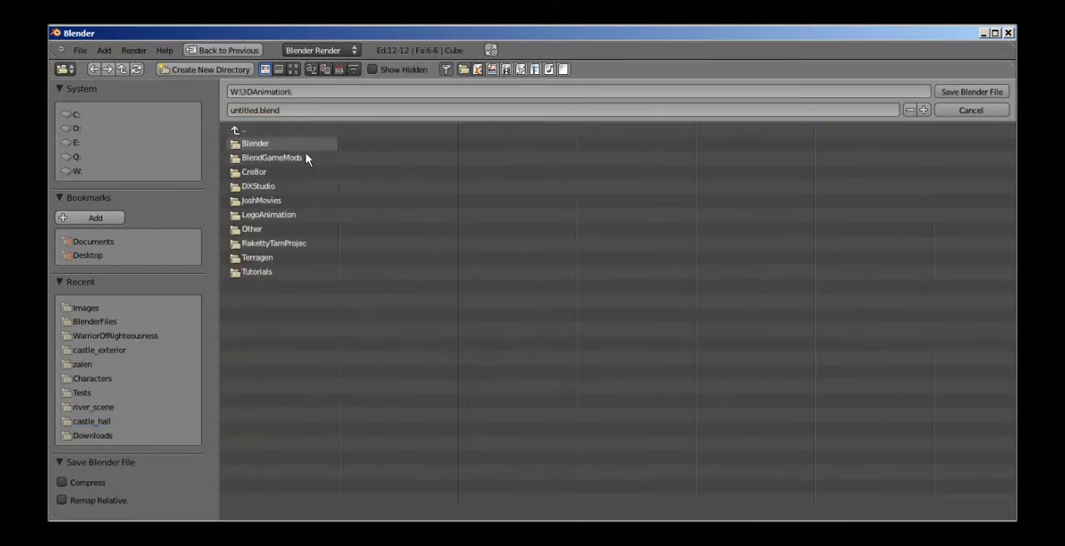
{"action": "left_click", "coordinate": [262, 272]}
Name the file die_tut.blend and save it in the Tutorials folder.
{"action": "double_click", "coordinate": [258, 111]}
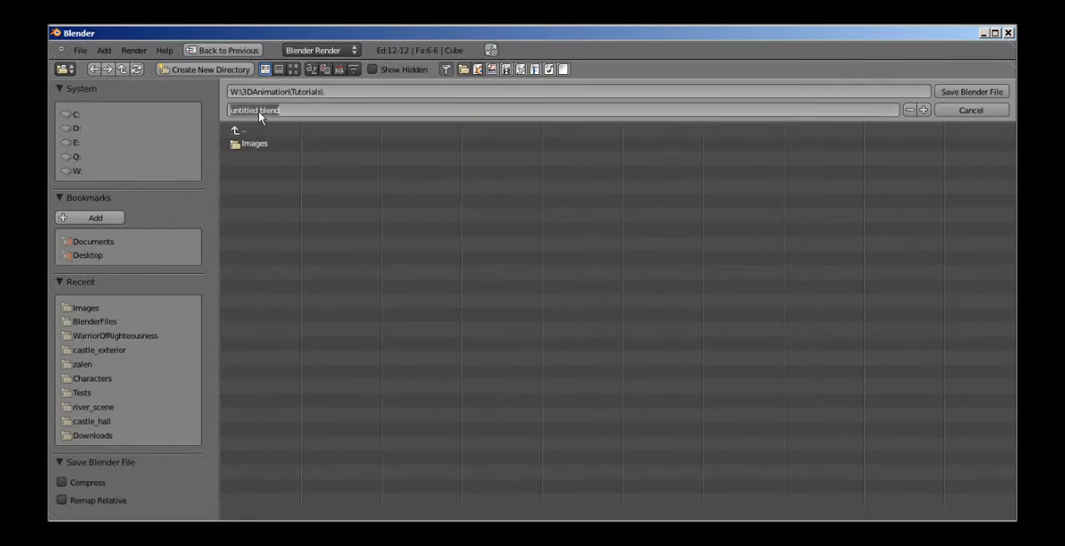
{"action": "key", "text": "BackSpace"}
{"action": "type", "text": "dis"}
{"action": "type", "text": "_tuts"}
{"action": "key", "text": "BackSpace"}
{"action": "left_click", "coordinate": [953, 98]}
{"action": "left_click", "coordinate": [957, 92]}
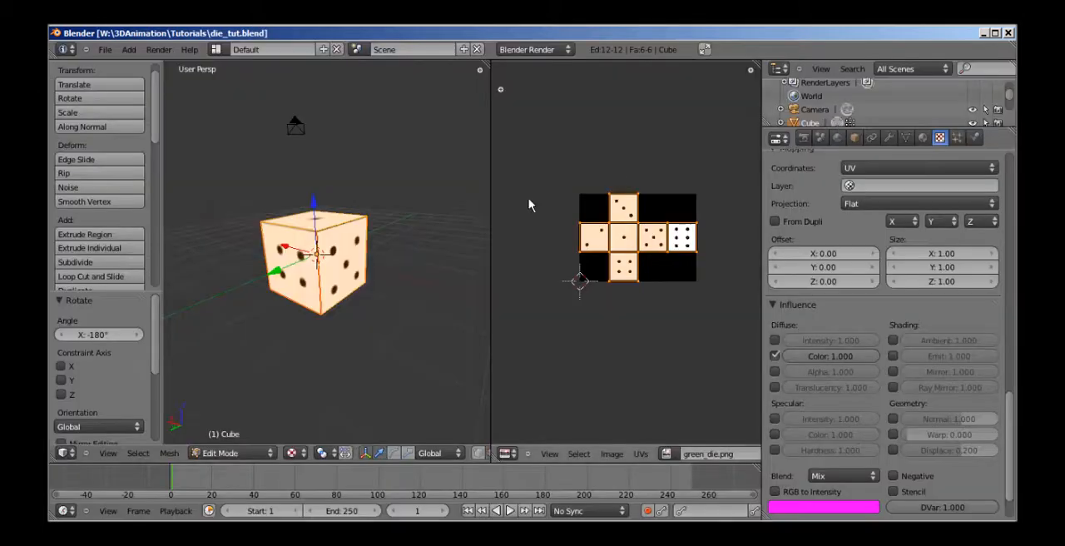
Inspect the textured die from another angle, render the current frame to check it, and return to the 3D view.
{"action": "scroll", "coordinate": [386, 244], "scroll_direction": "up", "scroll_amount": 5}
{"action": "scroll", "coordinate": [385, 238], "scroll_direction": "down", "scroll_amount": 5}
{"action": "scroll", "coordinate": [385, 238], "scroll_direction": "up", "scroll_amount": 5}
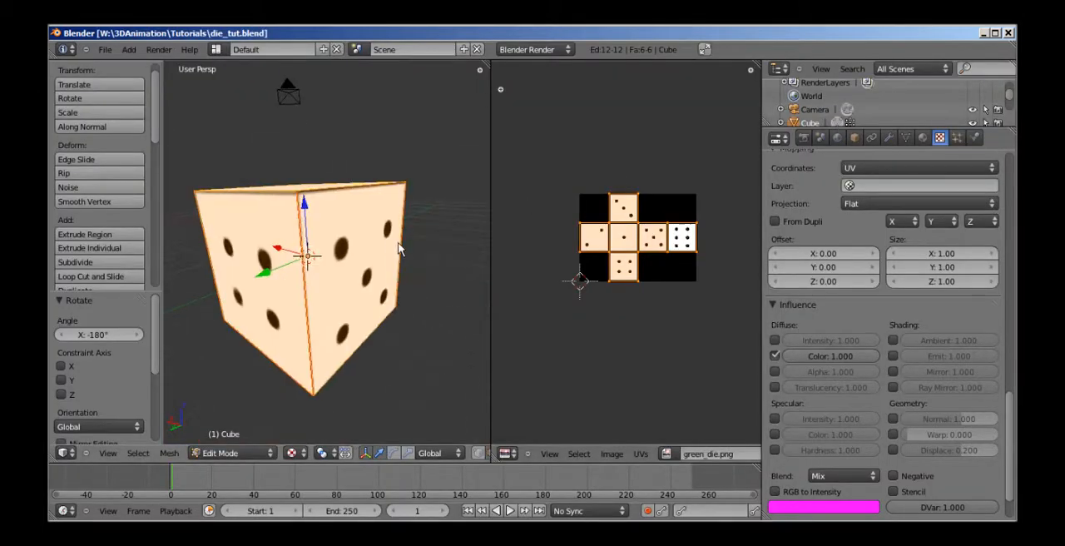
{"action": "mouse_move", "coordinate": [385, 238]}
{"action": "middle_mouse_down"}
{"action": "mouse_move", "coordinate": [322, 331]}
{"action": "mouse_move", "coordinate": [389, 240]}
{"action": "middle_mouse_up"}
{"action": "scroll", "coordinate": [380, 264], "scroll_direction": "down", "scroll_amount": 5}
{"action": "scroll", "coordinate": [383, 263], "scroll_direction": "up", "scroll_amount": 2}
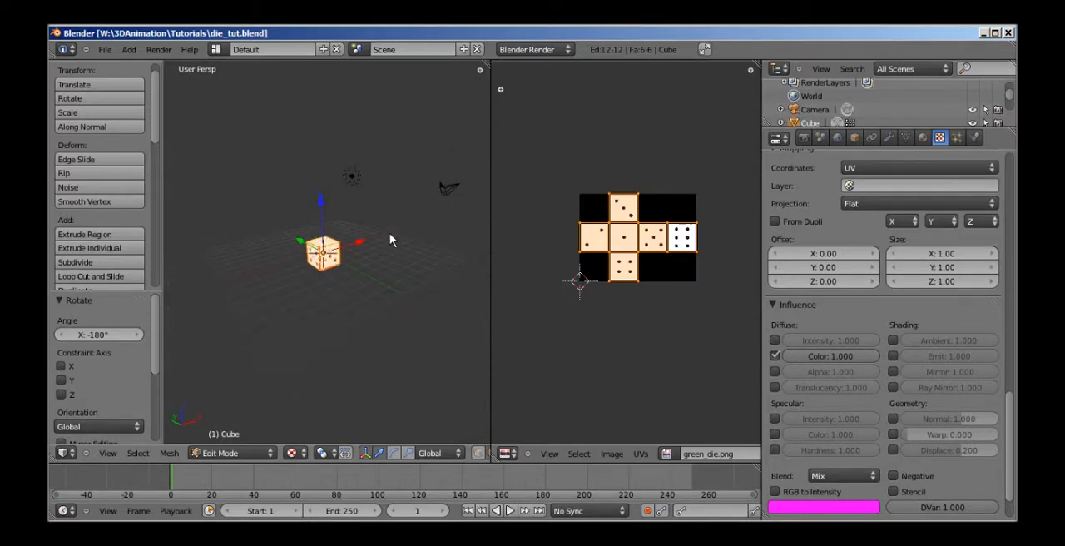
{"action": "key", "text": "F12"}
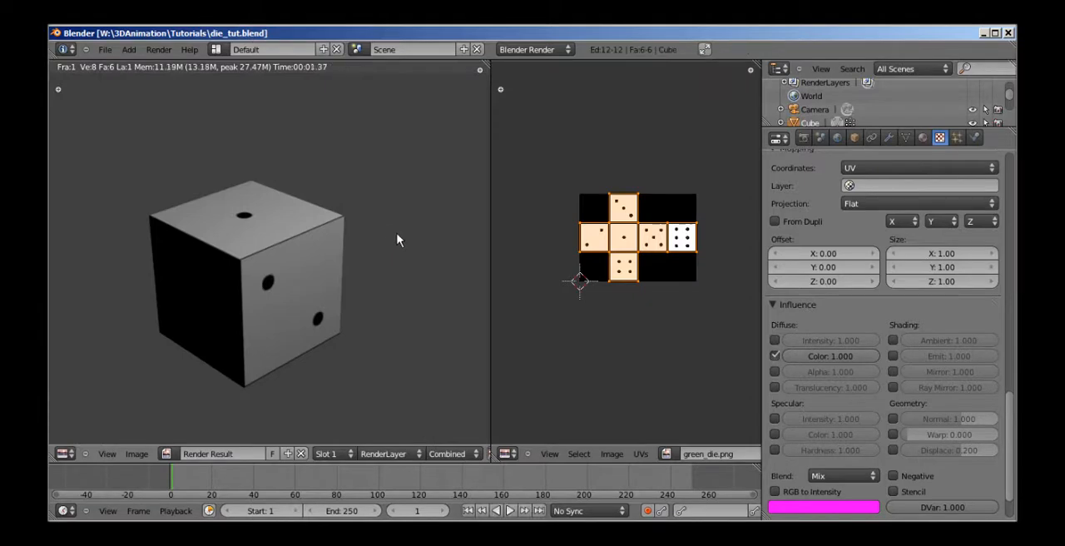
{"action": "scroll", "coordinate": [397, 241], "scroll_direction": "down", "scroll_amount": 3}
{"action": "key", "text": "Escape"}
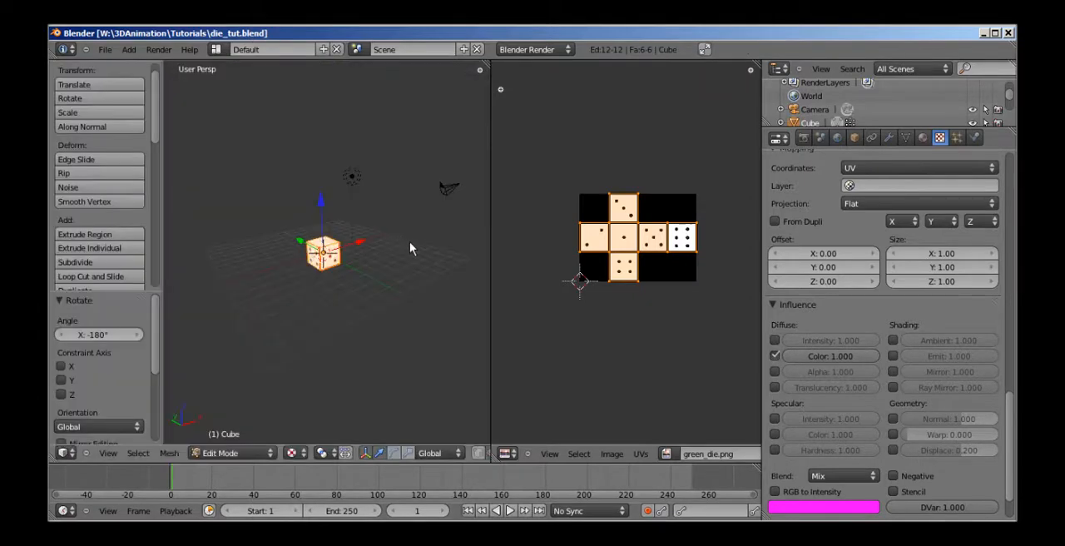
Switch the 3D view to the camera's perspective.
{"action": "key", "text": "KP_0"}
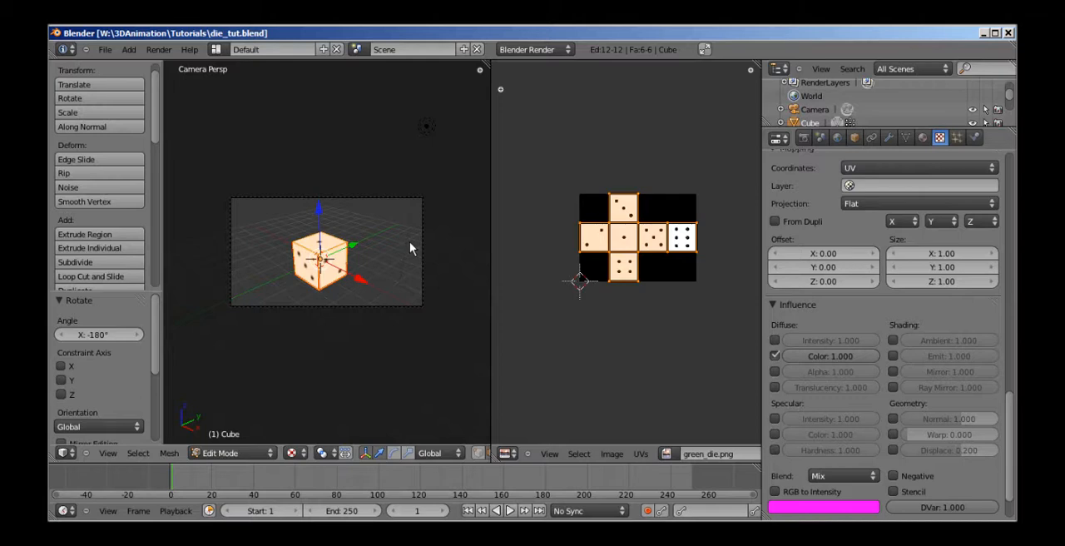
{"action": "key", "text": "KP_0"}
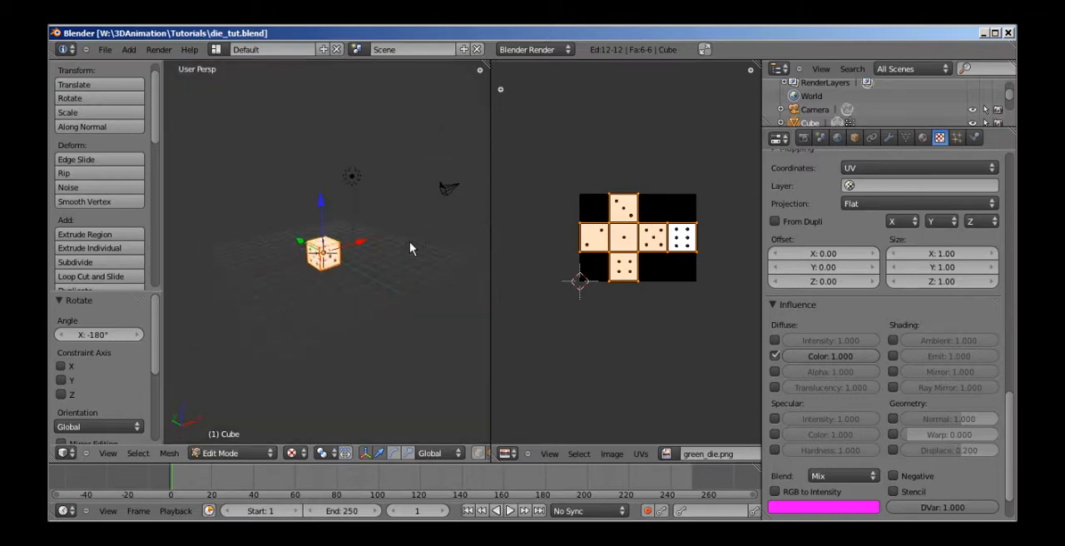
{"action": "key", "text": "KP_0"}
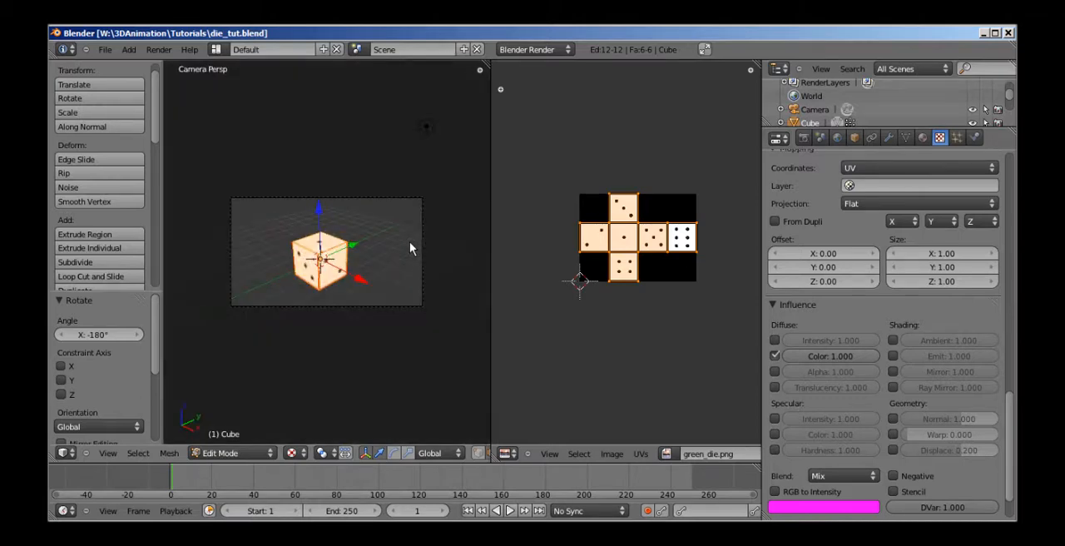
Render the scene from the camera, examine the die's lit and shadowed faces in the result, and close the render.
{"action": "key", "text": "F12"}
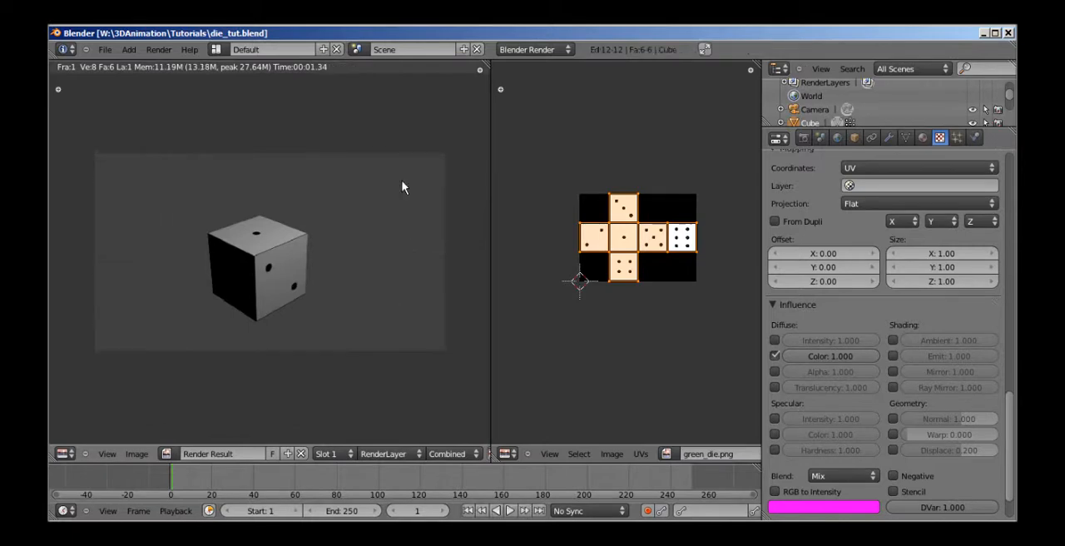
{"action": "scroll", "coordinate": [408, 196], "scroll_direction": "up", "scroll_amount": 4}
{"action": "scroll", "coordinate": [398, 202], "scroll_direction": "down", "scroll_amount": 5}
{"action": "scroll", "coordinate": [391, 205], "scroll_direction": "down", "scroll_amount": 2}
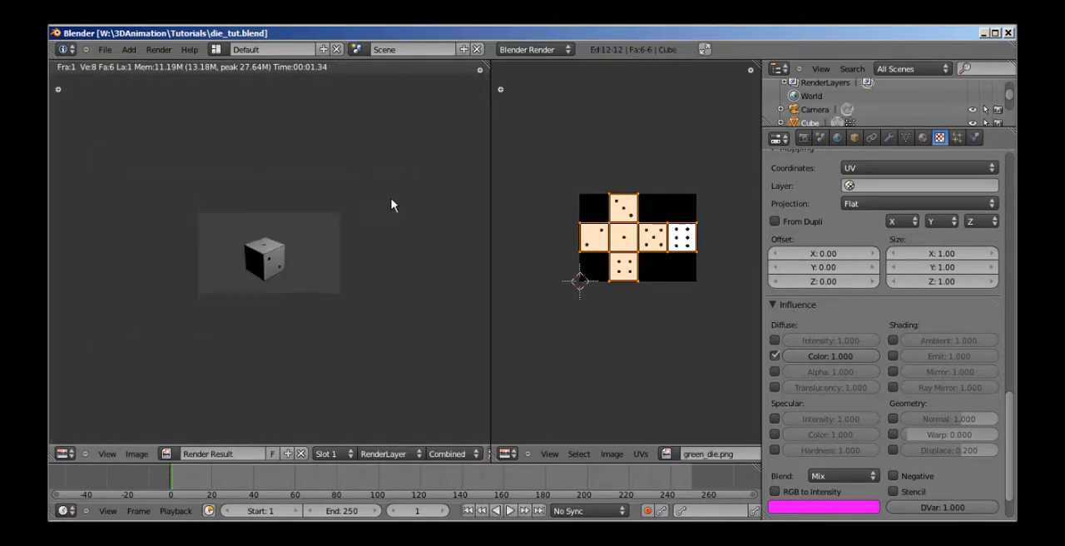
{"action": "scroll", "coordinate": [392, 207], "scroll_direction": "up", "scroll_amount": 2}
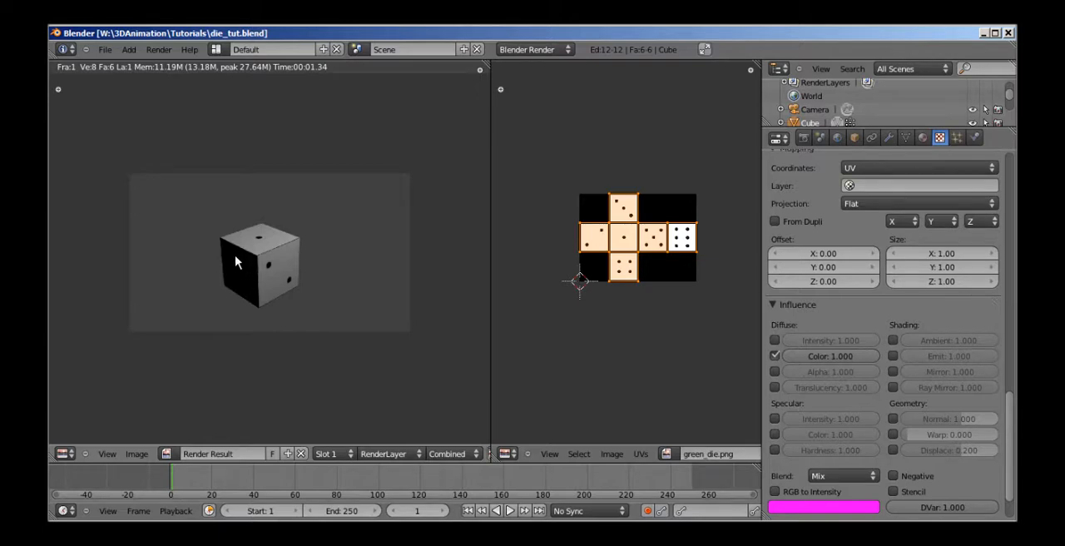
{"action": "scroll", "coordinate": [311, 299], "scroll_direction": "down", "scroll_amount": 1}
{"action": "scroll", "coordinate": [311, 299], "scroll_direction": "up", "scroll_amount": 2}
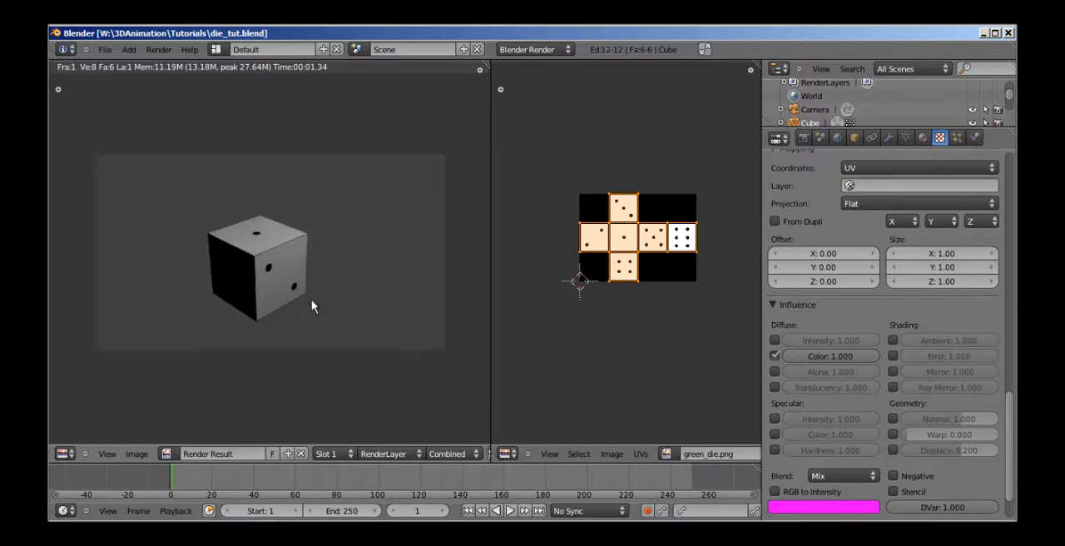
{"action": "scroll", "coordinate": [322, 304], "scroll_direction": "down", "scroll_amount": 2}
{"action": "scroll", "coordinate": [322, 302], "scroll_direction": "up", "scroll_amount": 3}
{"action": "scroll", "coordinate": [324, 305], "scroll_direction": "down", "scroll_amount": 3}
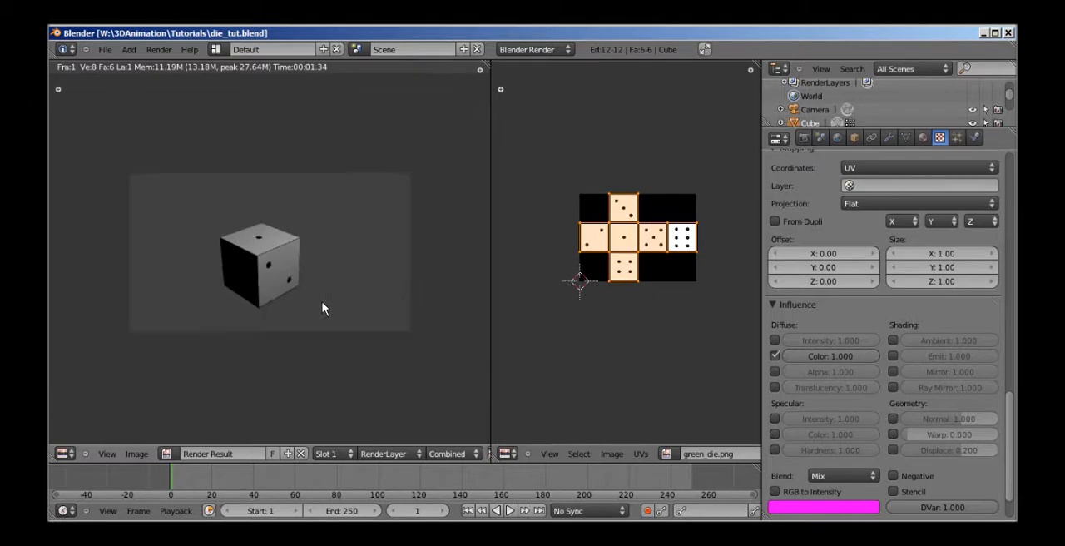
{"action": "key", "text": "Escape"}
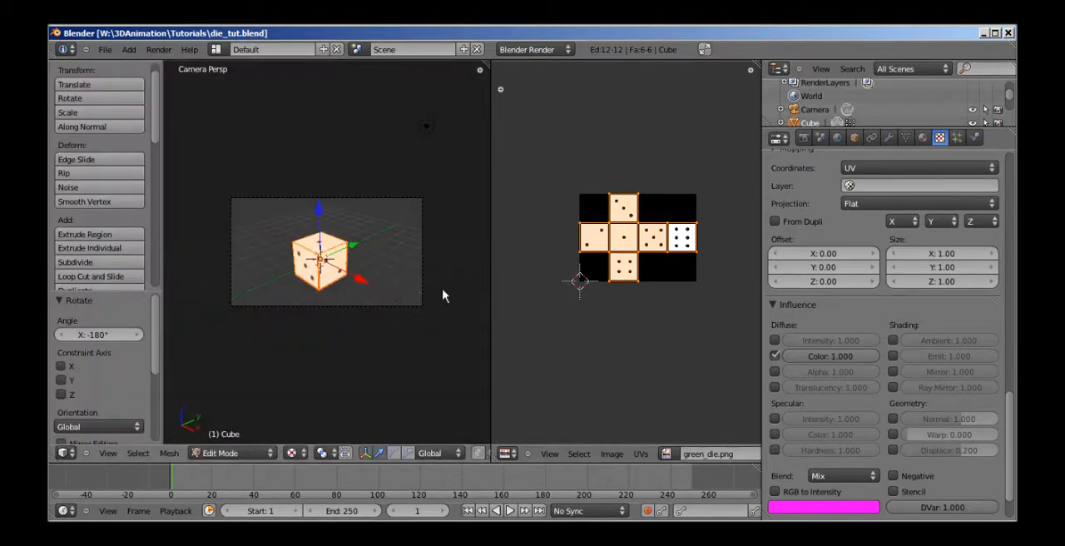
{"action": "scroll", "coordinate": [383, 285], "scroll_direction": "up", "scroll_amount": 4}
{"action": "scroll", "coordinate": [422, 250], "scroll_direction": "down", "scroll_amount": 3}
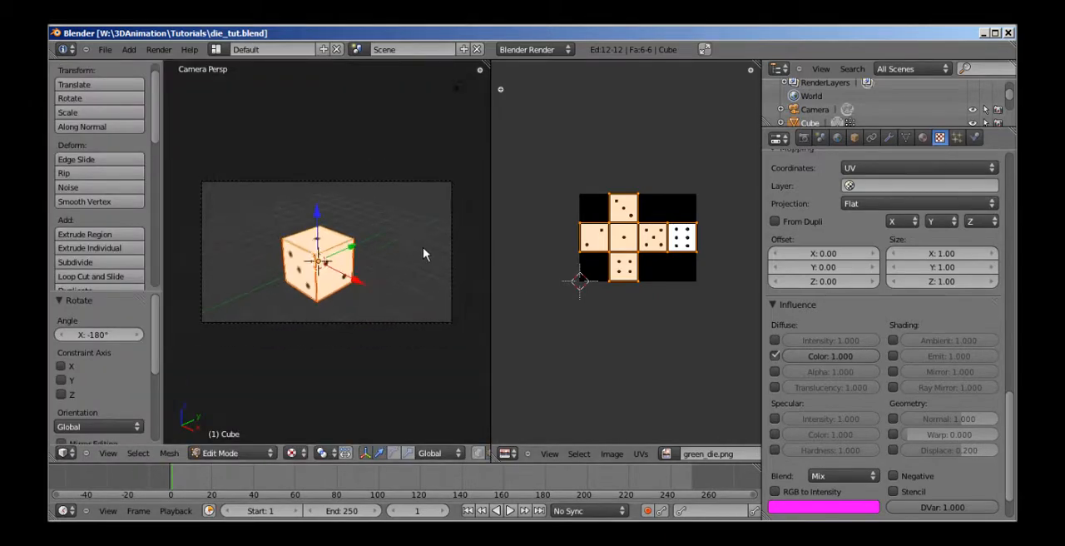
{"action": "scroll", "coordinate": [383, 262], "scroll_direction": "up", "scroll_amount": 2}
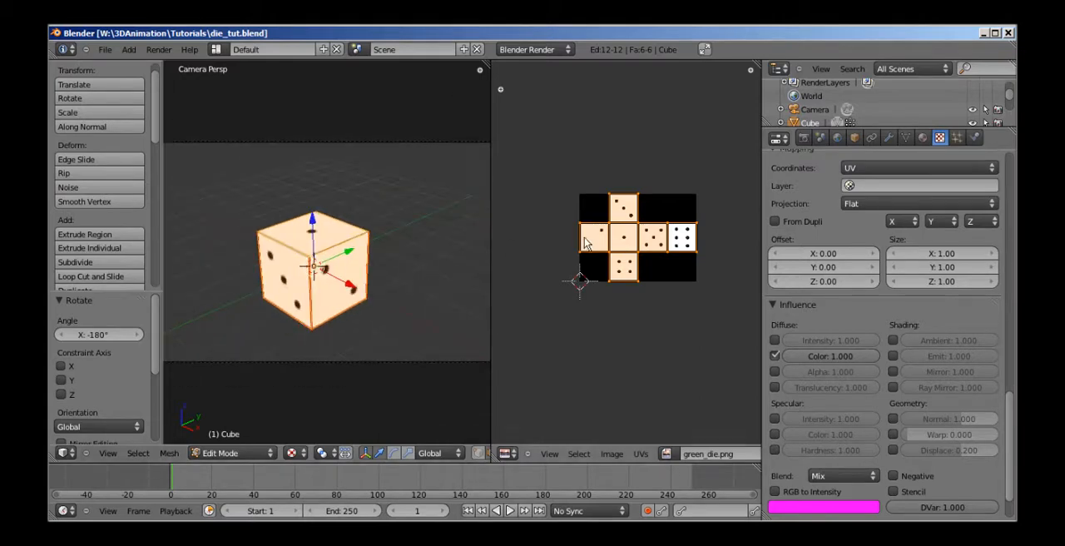
{"action": "left_click", "coordinate": [137, 536]}
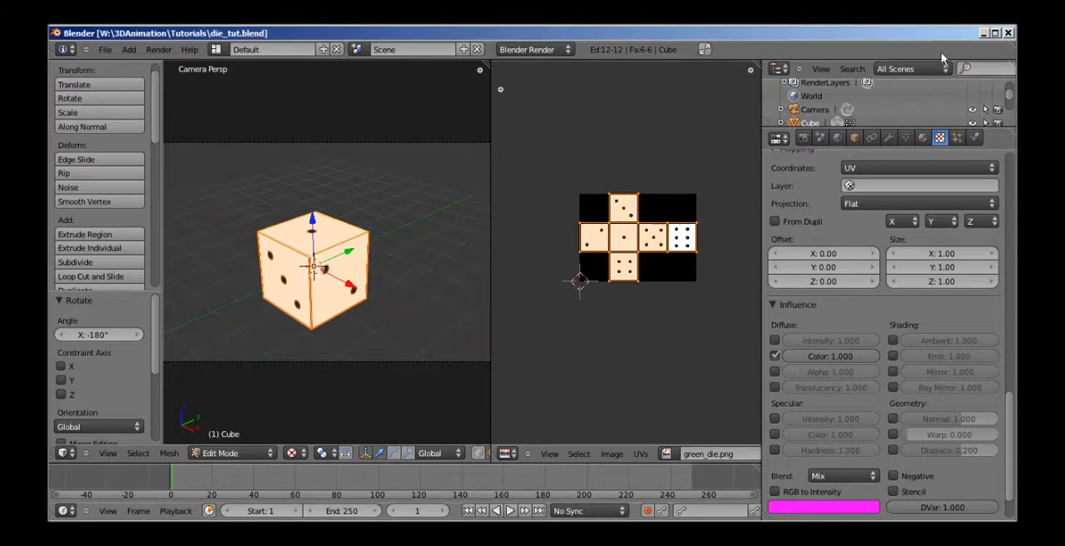
{"action": "left_click", "coordinate": [984, 32]}
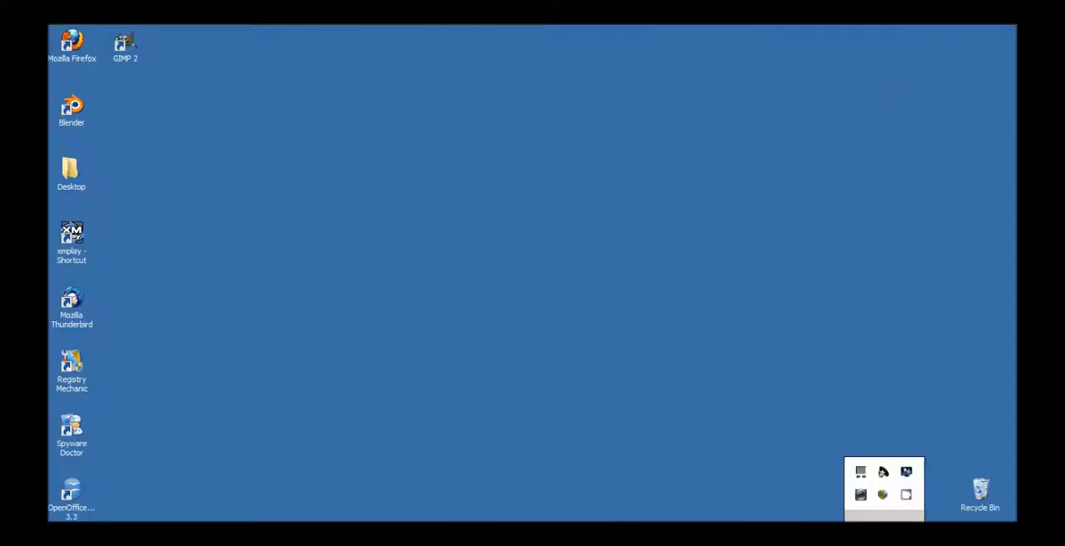
{"action": "left_click", "coordinate": [907, 496]}
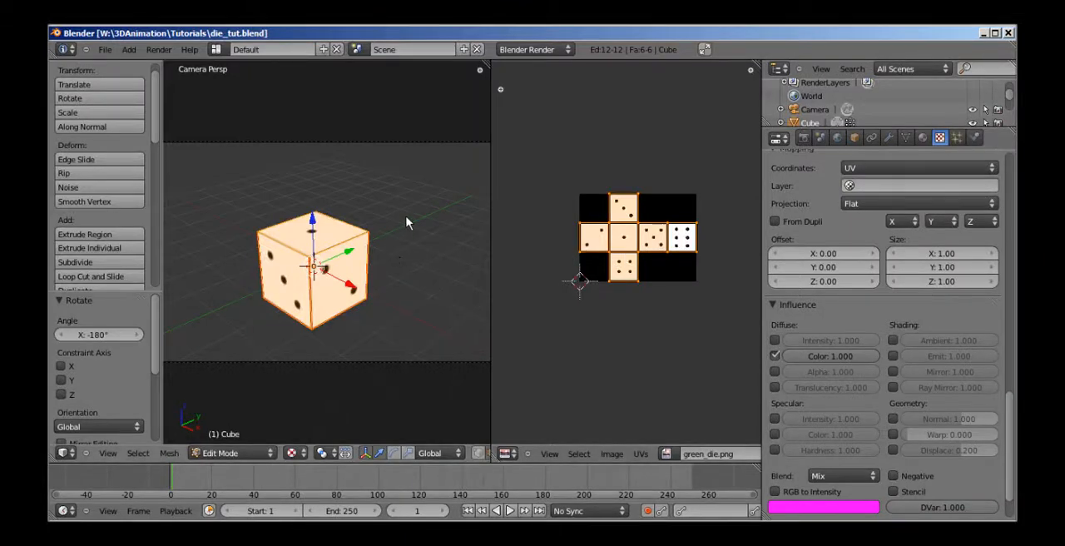
Examine the textured die up close and from different angles outside the camera view.
{"action": "scroll", "coordinate": [408, 223], "scroll_direction": "down", "scroll_amount": 4}
{"action": "scroll", "coordinate": [409, 223], "scroll_direction": "up", "scroll_amount": 4}
{"action": "scroll", "coordinate": [450, 277], "scroll_direction": "down", "scroll_amount": 2}
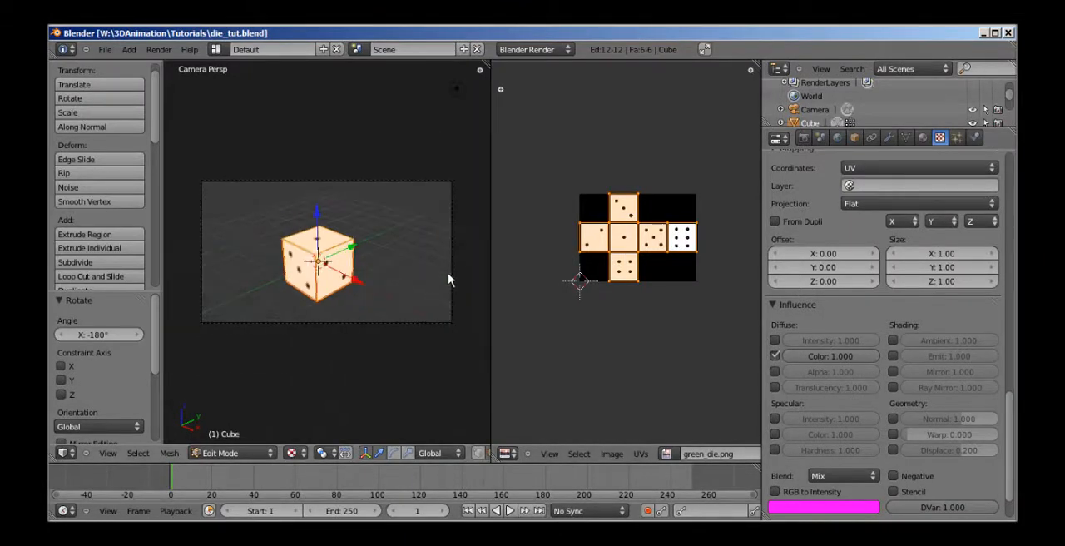
{"action": "middle_click_drag", "start_coordinate": [385, 271], "coordinate": [337, 276]}
{"action": "scroll", "coordinate": [379, 226], "scroll_direction": "up", "scroll_amount": 10}
{"action": "scroll", "coordinate": [385, 244], "scroll_direction": "down", "scroll_amount": 7}
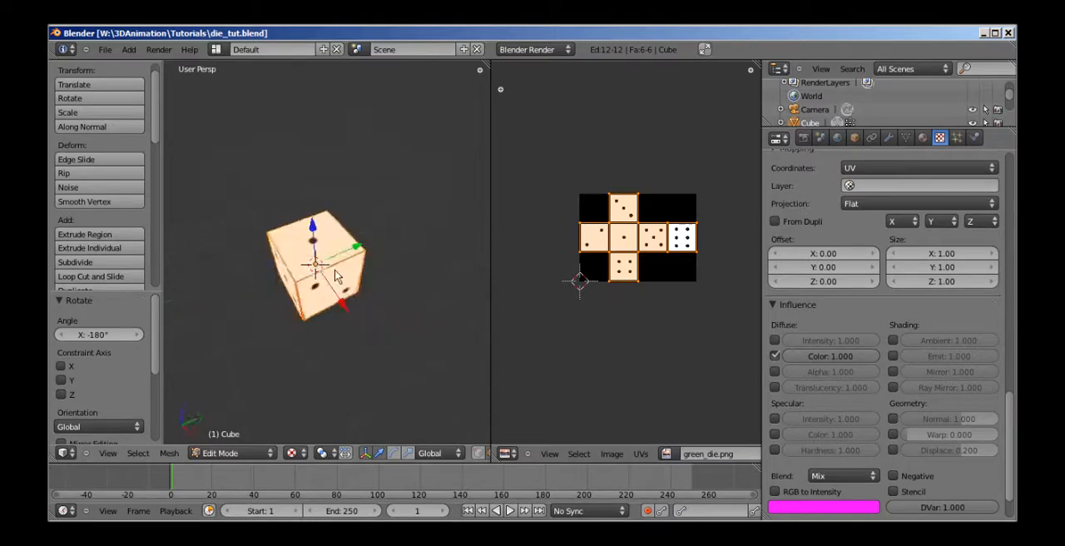
{"action": "scroll", "coordinate": [339, 242], "scroll_direction": "up", "scroll_amount": 10}
{"action": "scroll", "coordinate": [404, 252], "scroll_direction": "down", "scroll_amount": 10}
{"action": "mouse_move", "coordinate": [404, 252]}
{"action": "middle_mouse_down"}
{"action": "mouse_move", "coordinate": [282, 214]}
{"action": "mouse_move", "coordinate": [348, 157]}
{"action": "mouse_move", "coordinate": [400, 237]}
{"action": "middle_mouse_up"}
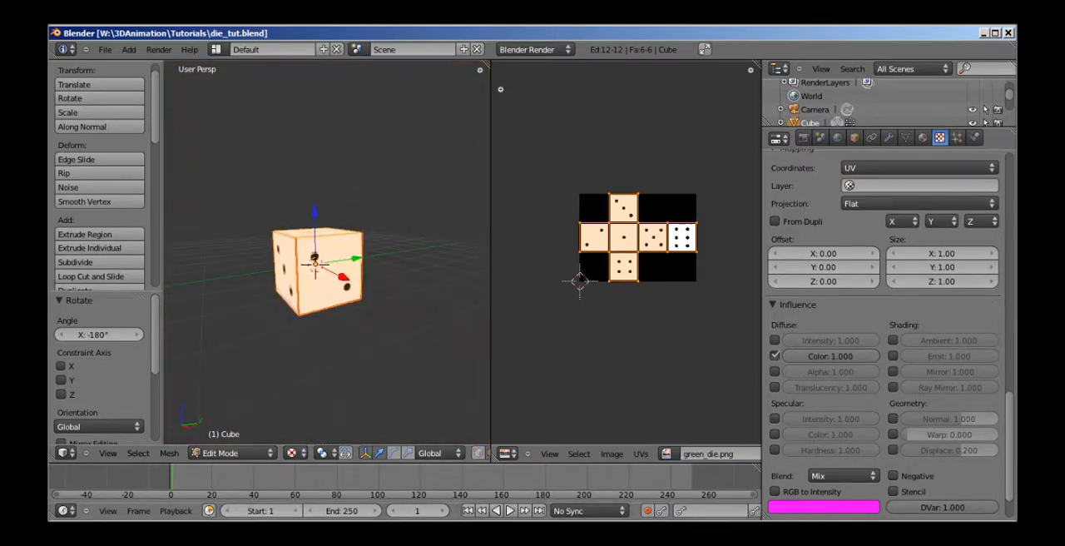